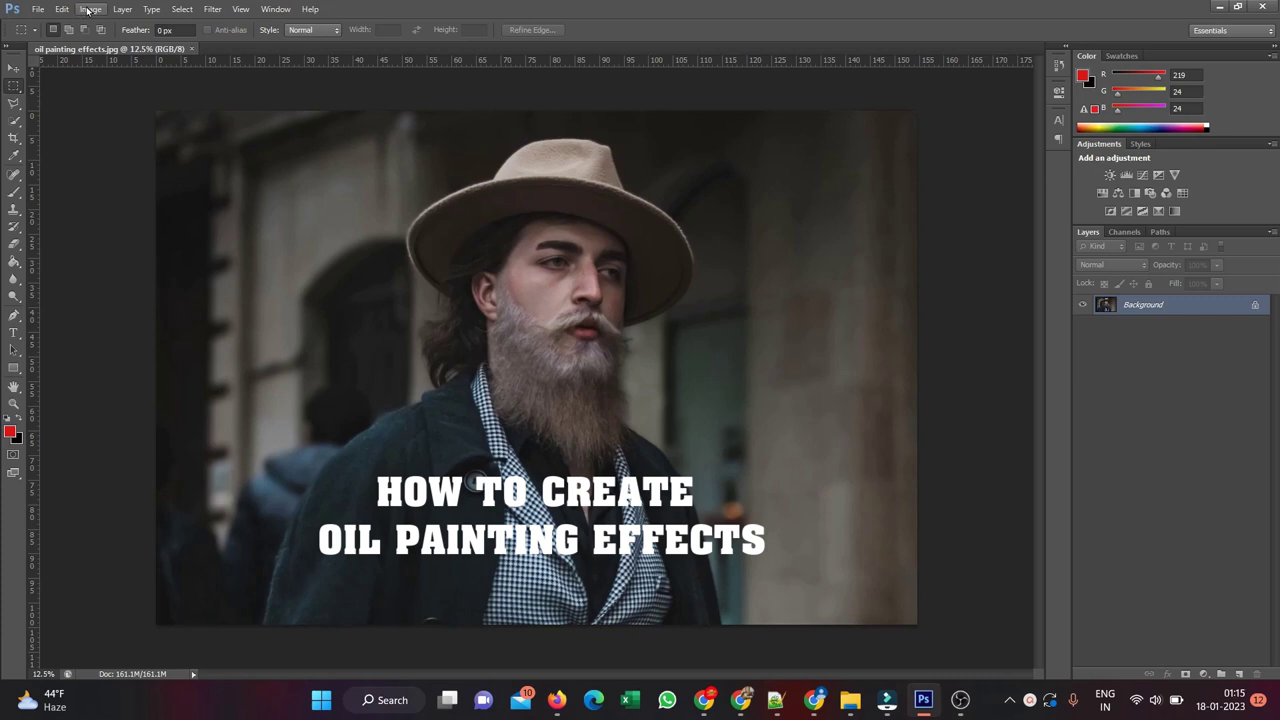
Resize the image to 2500 pixels tall (3702 × 2500) with proportions constrained
click(90, 9)
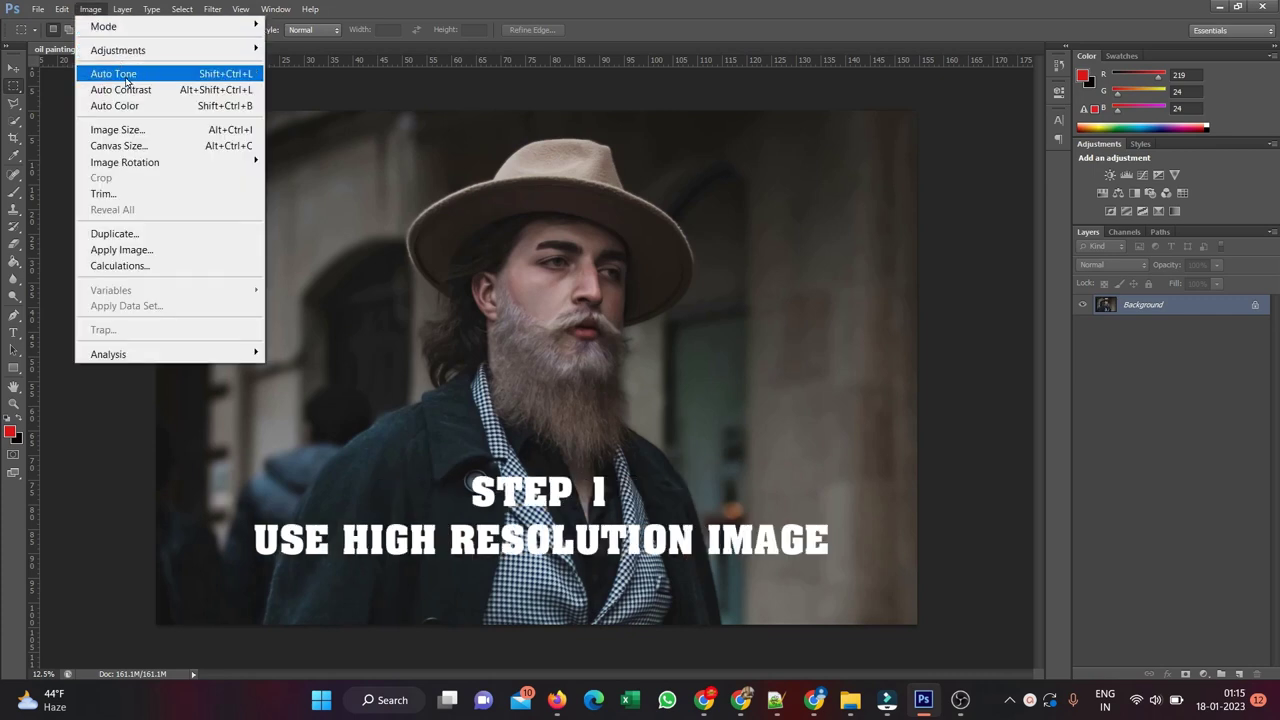
click(139, 131)
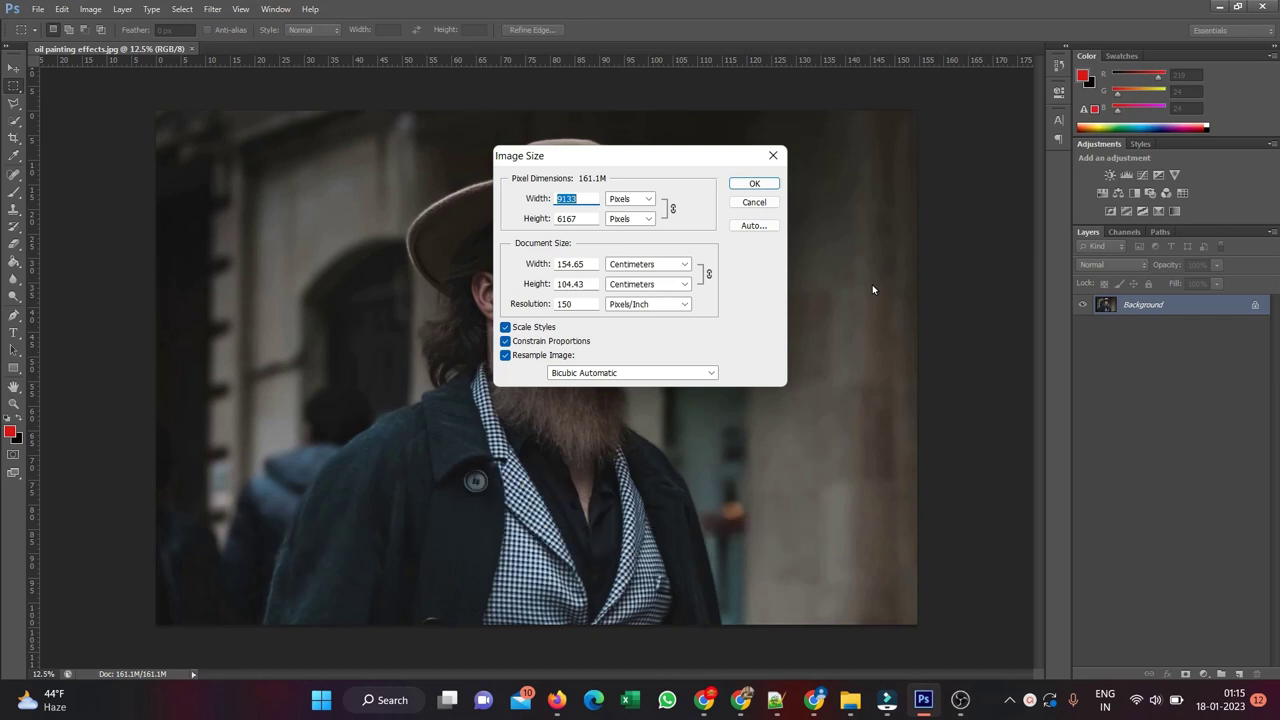
text(3500)
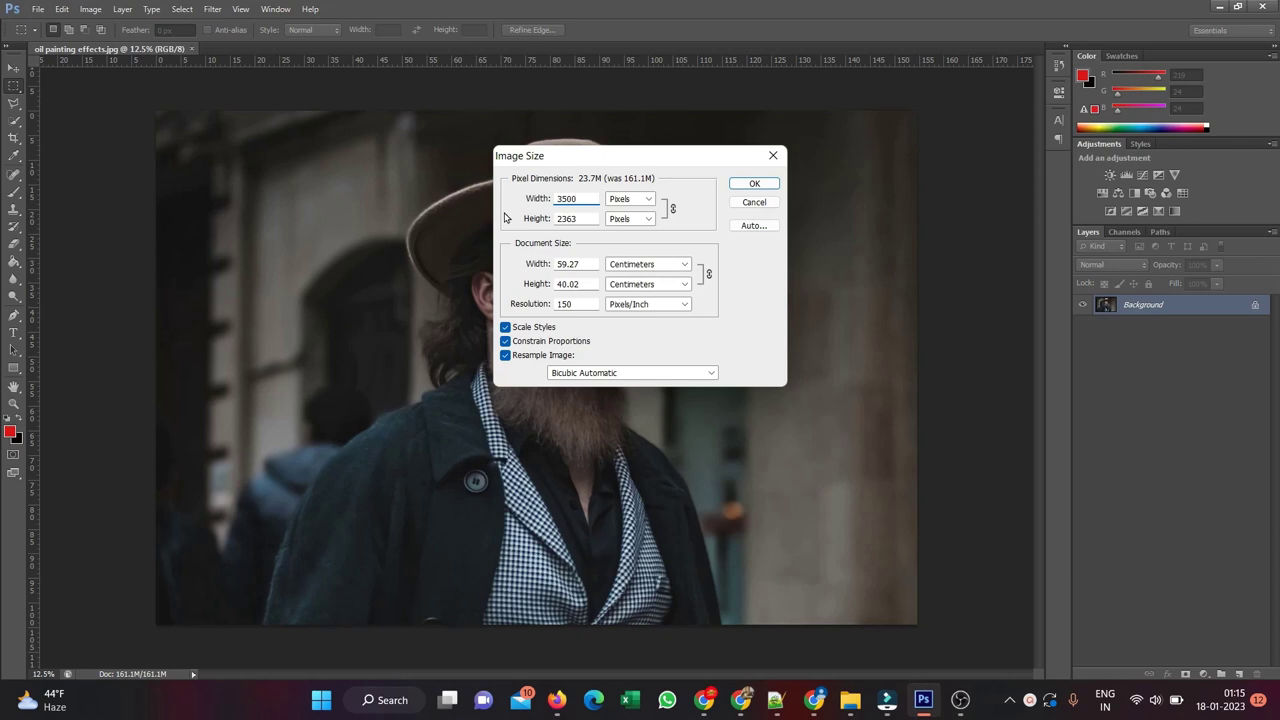
double_click(580, 216)
text(2500)
key(Return)
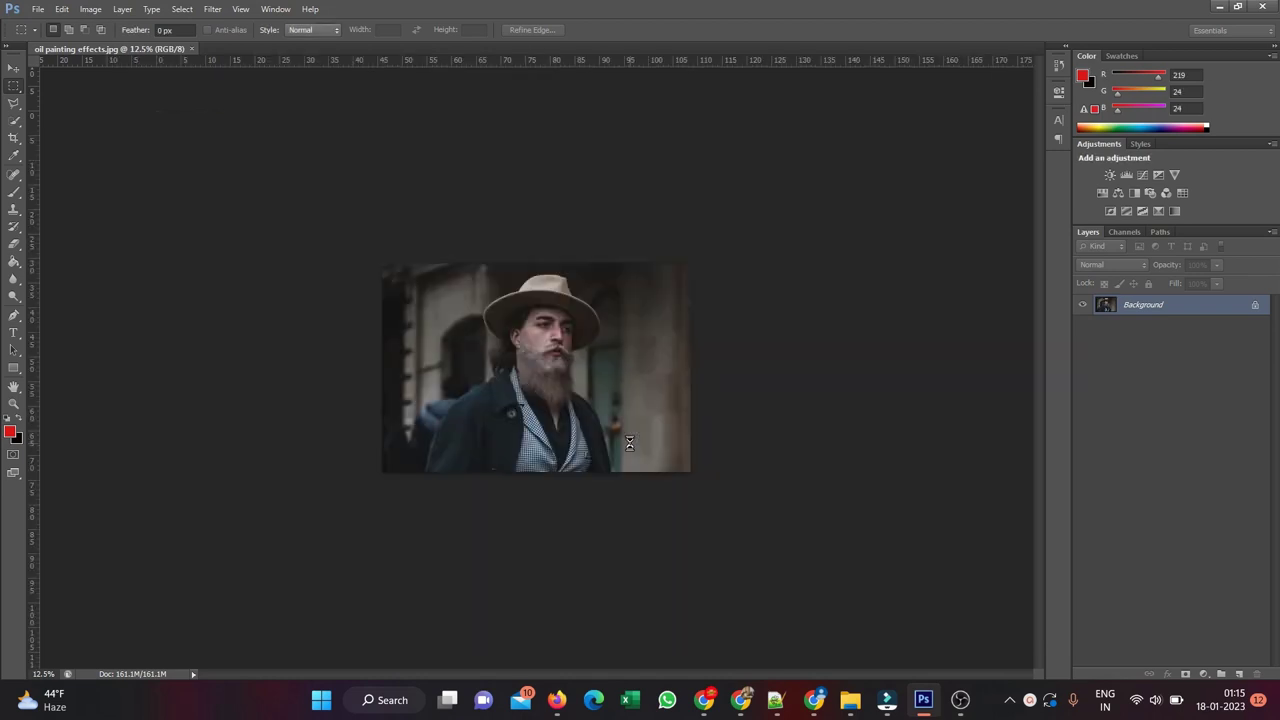
Fit the whole resized portrait on screen
double_click(14, 403)
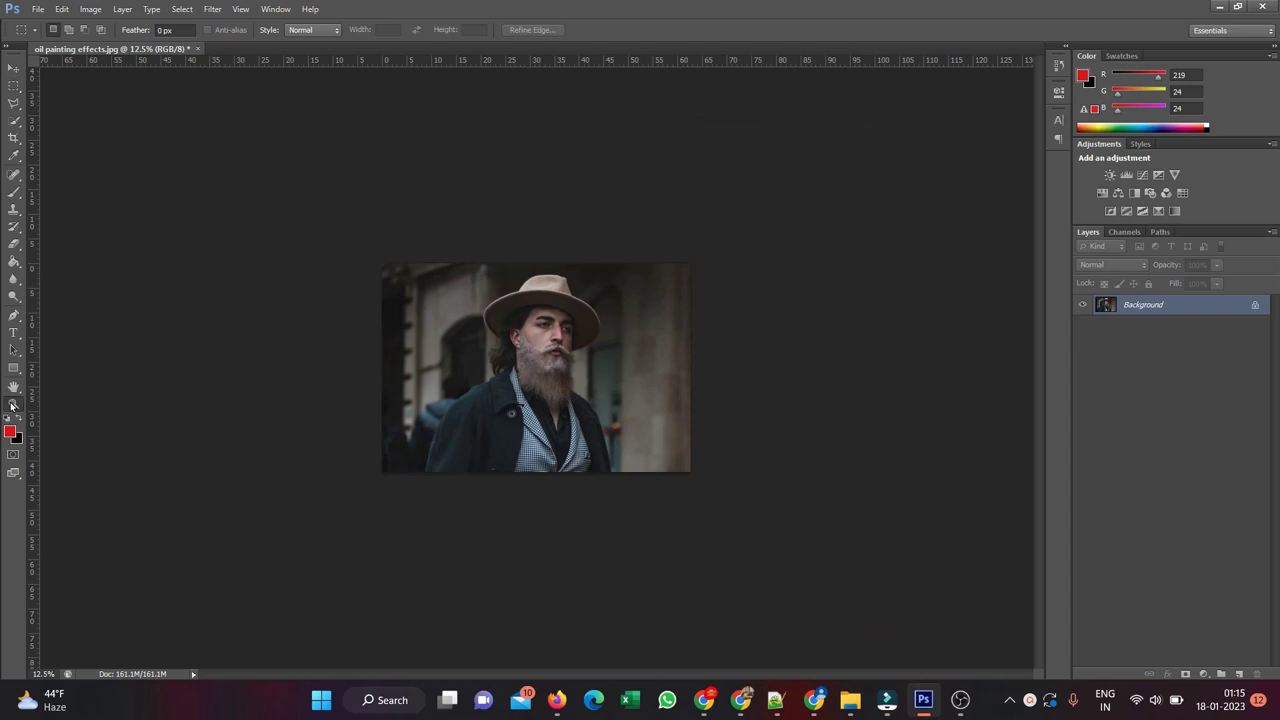
right_click(557, 254)
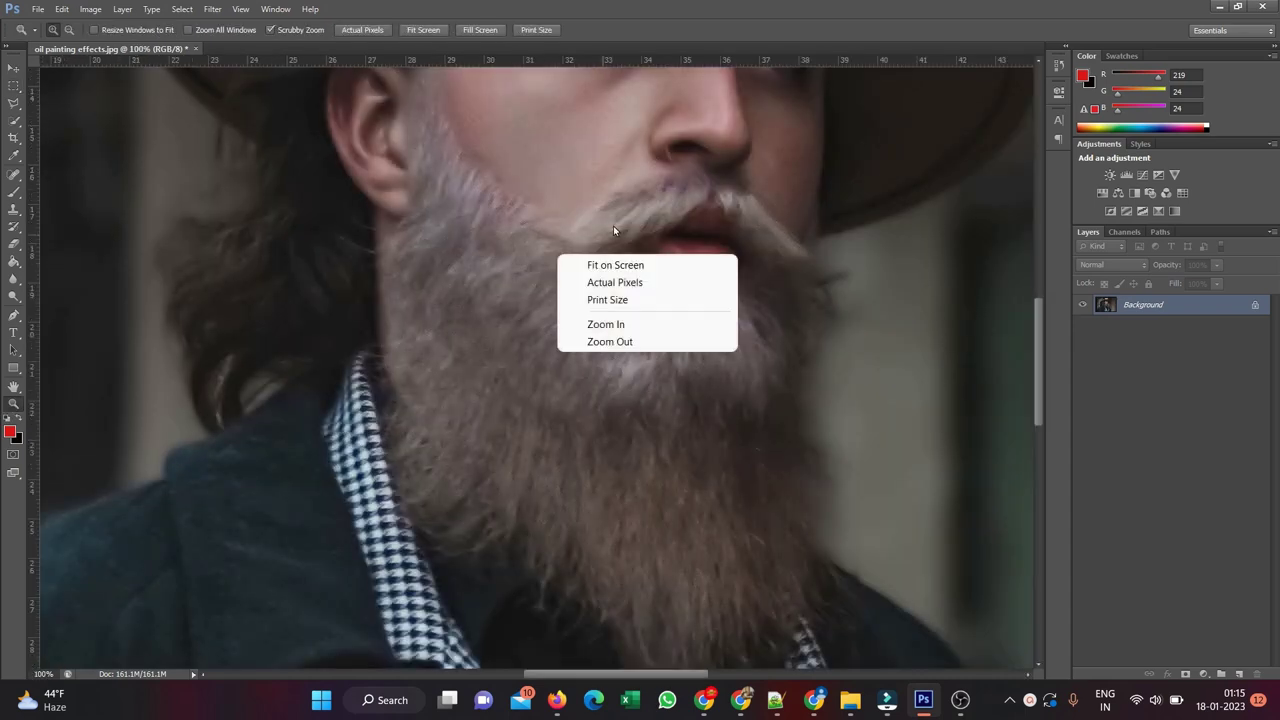
click(632, 265)
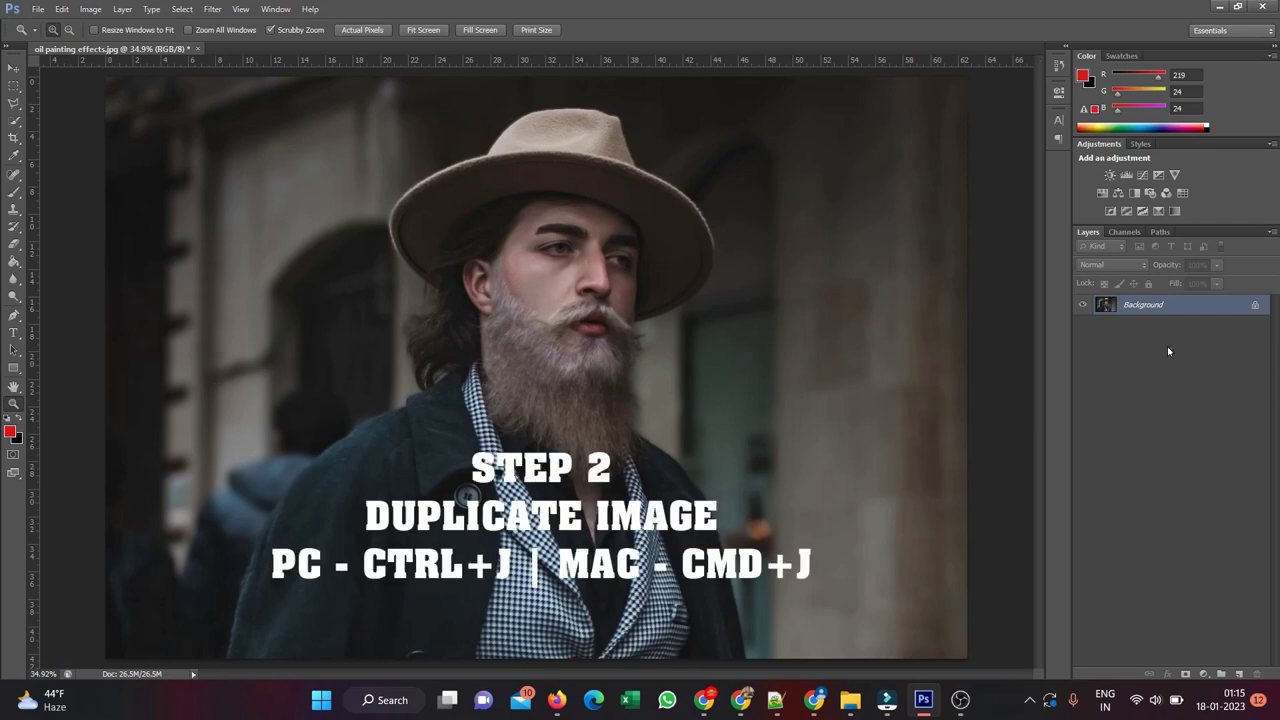
Duplicate the photo to Layer 1 and set the Shadows/Highlights shadows amount to 0%
key(ctrl+j)
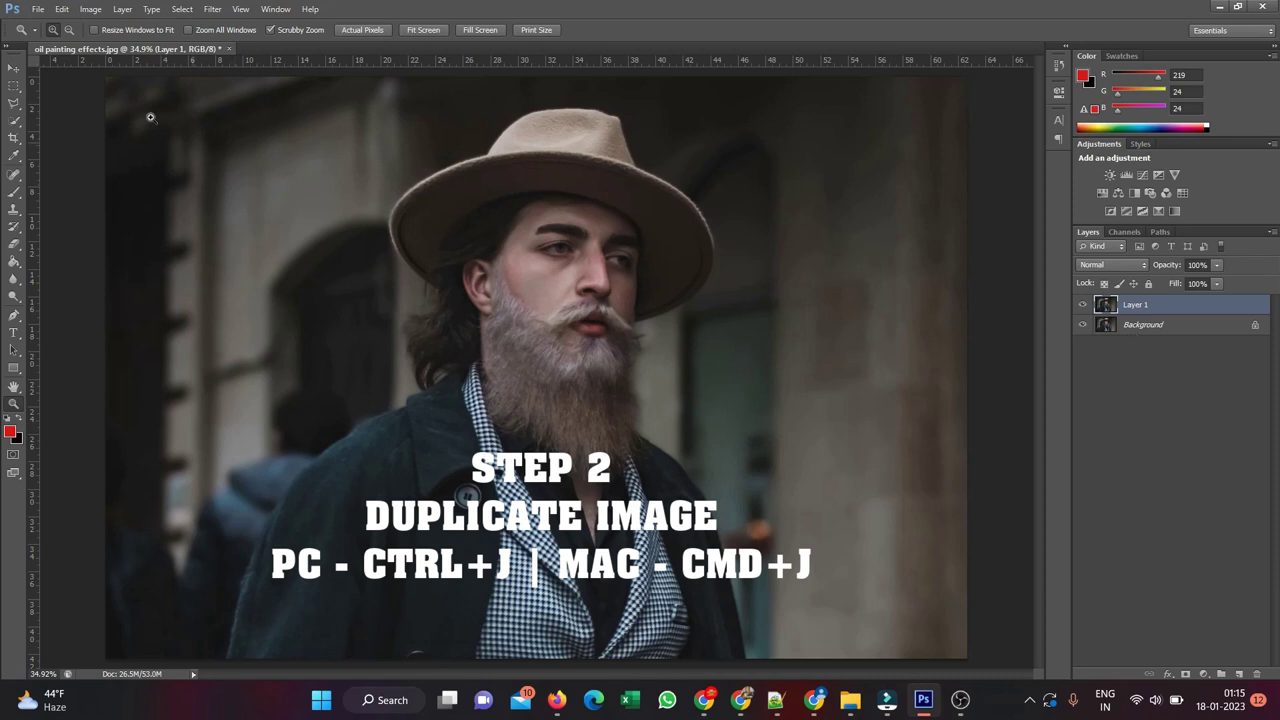
click(88, 11)
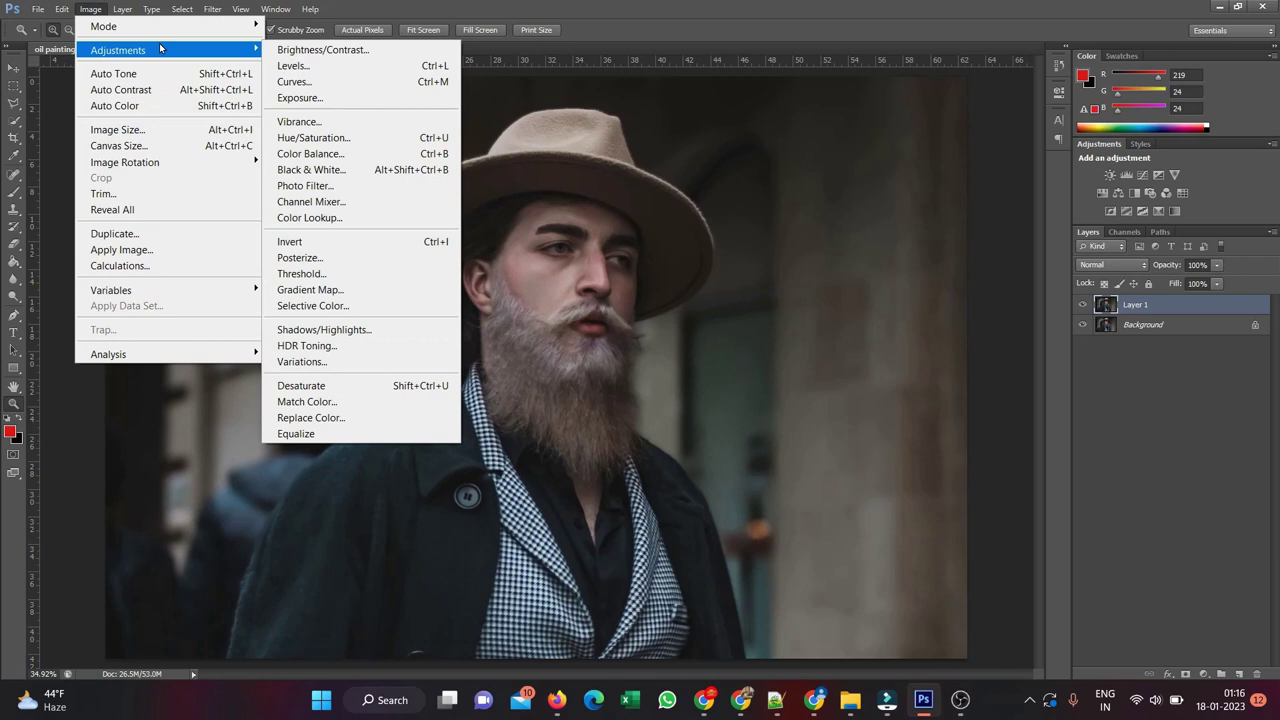
mouse_move(118, 50)
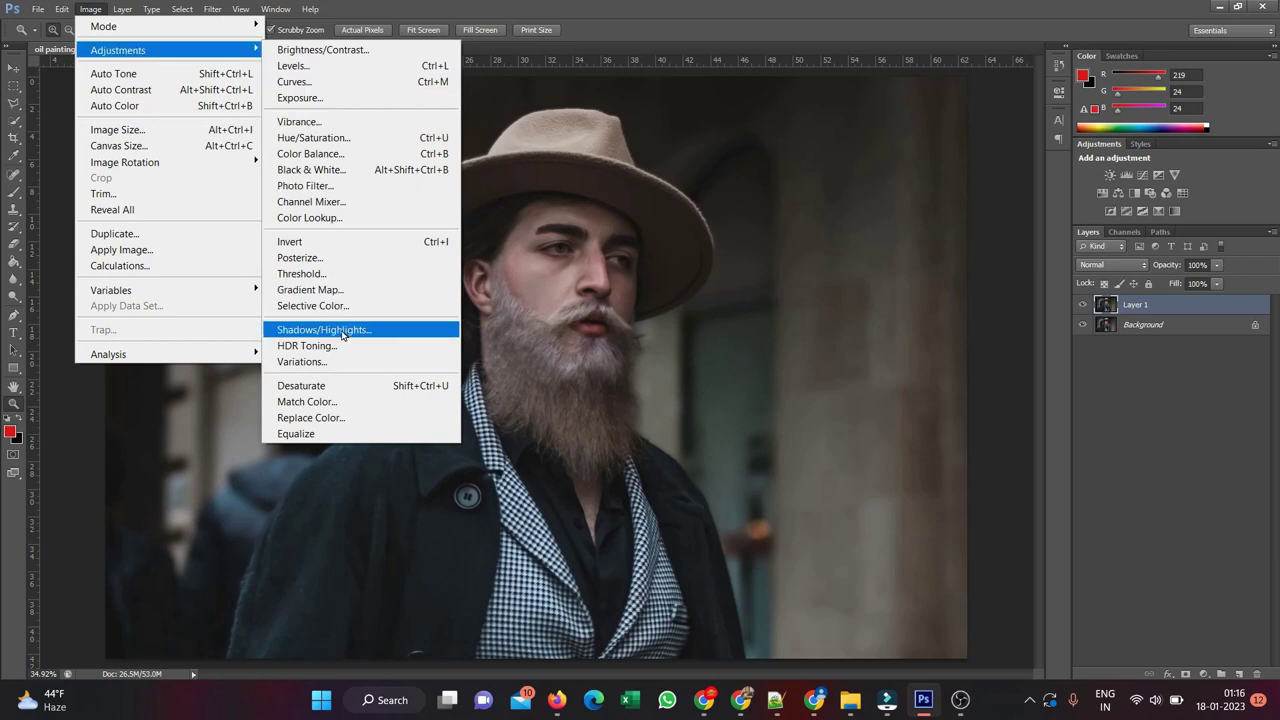
click(341, 331)
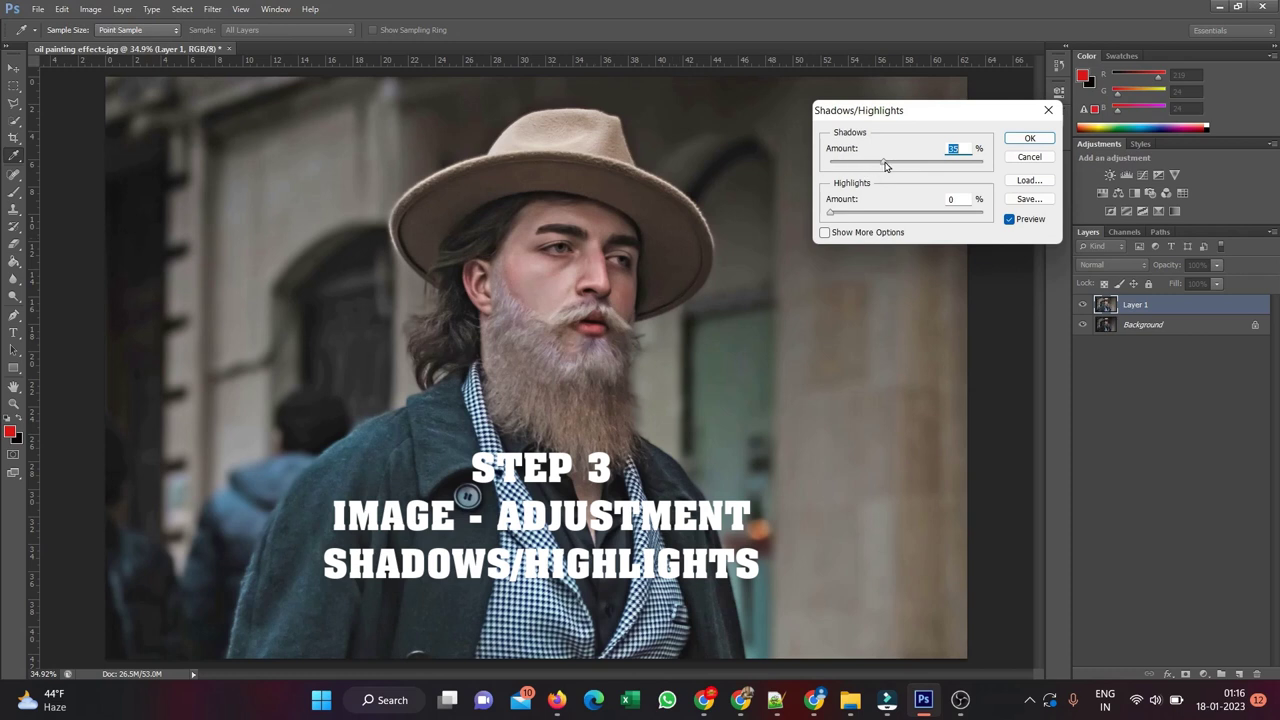
drag(883, 164, 826, 164)
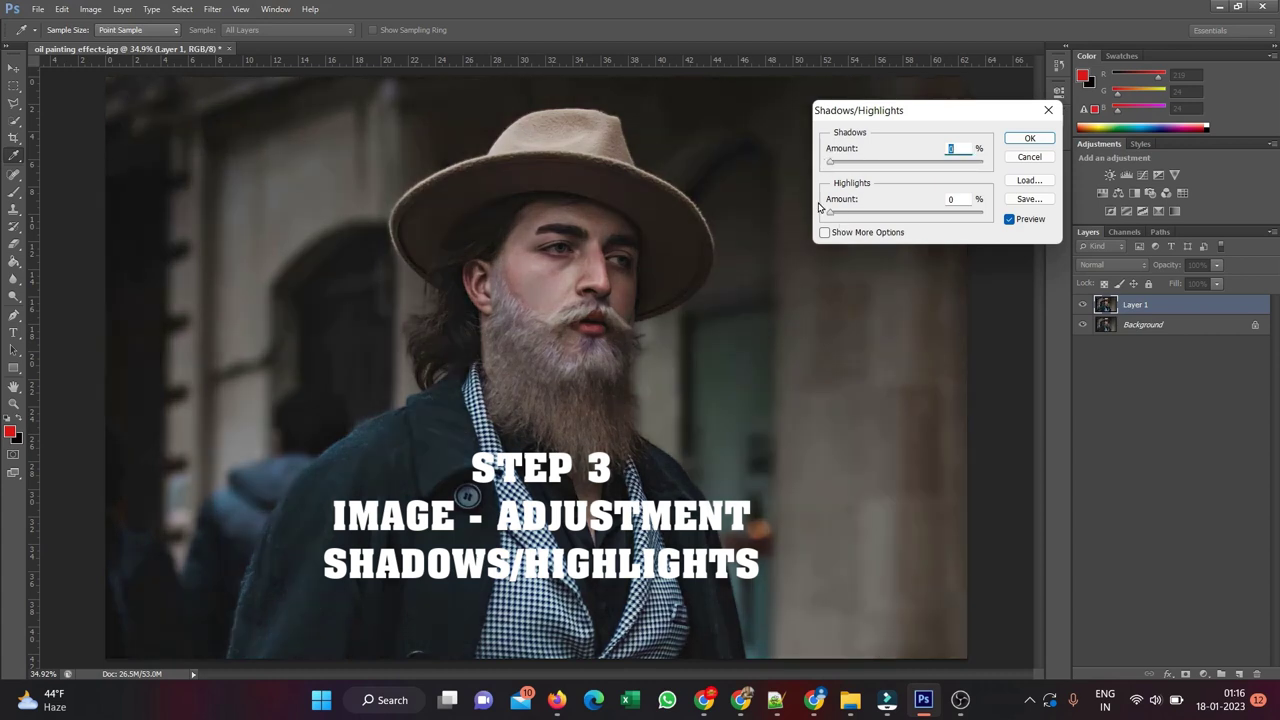
Raise Shadows/Highlights highlights to 23%, compare the preview, and apply it
drag(829, 218, 855, 220)
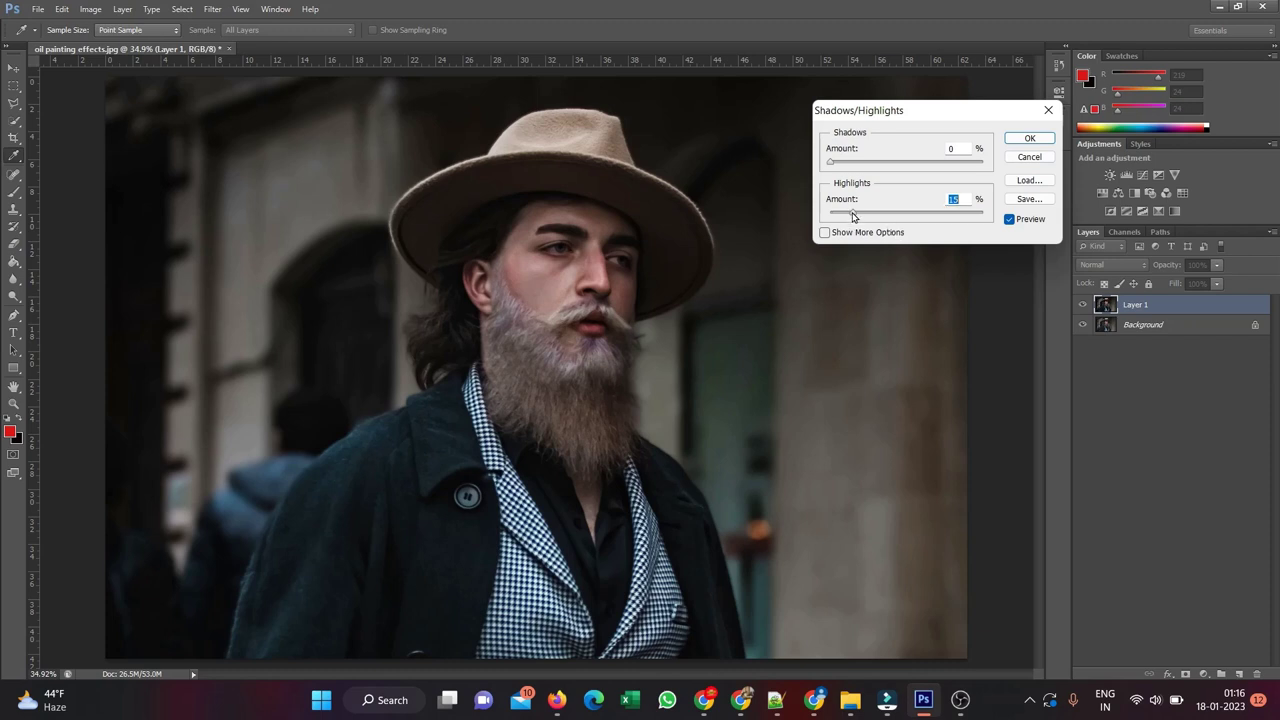
drag(853, 216, 855, 216)
drag(858, 217, 866, 219)
click(1010, 219)
click(1010, 219)
click(1010, 219)
click(1022, 142)
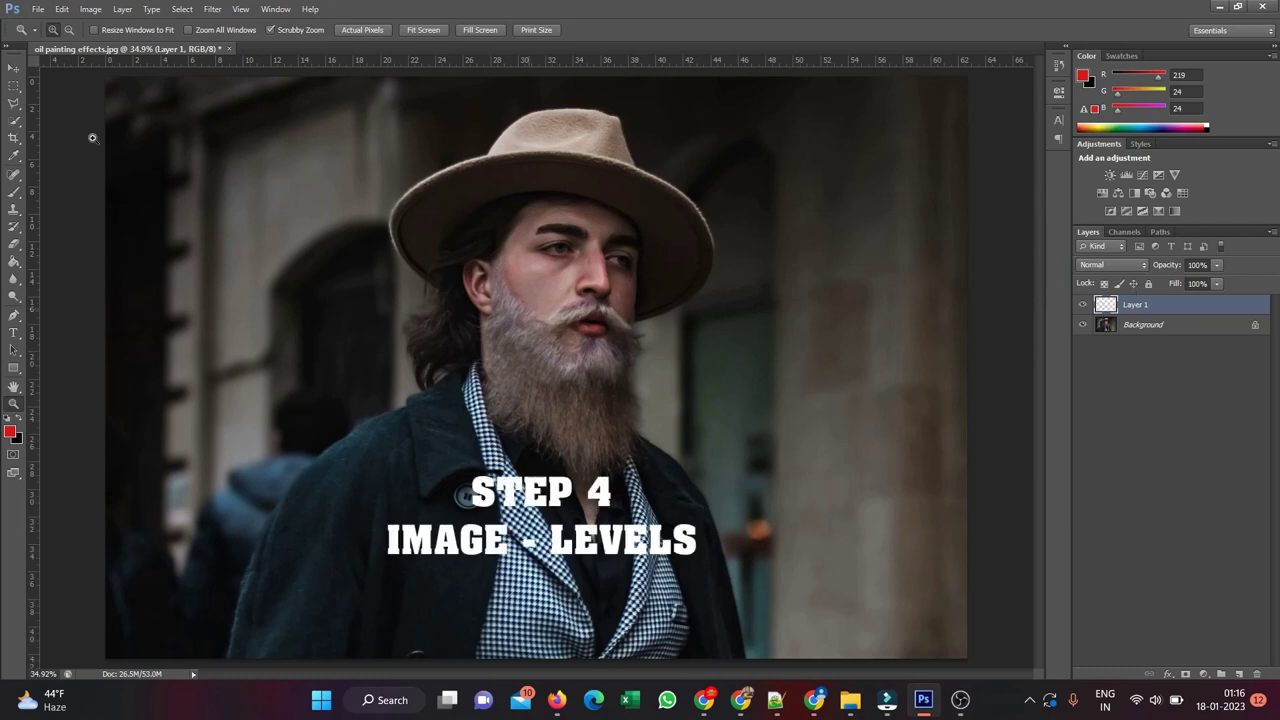
Apply Levels to Layer 1 with input black 19, midtones 1.18 and white 235
click(92, 9)
mouse_move(118, 50)
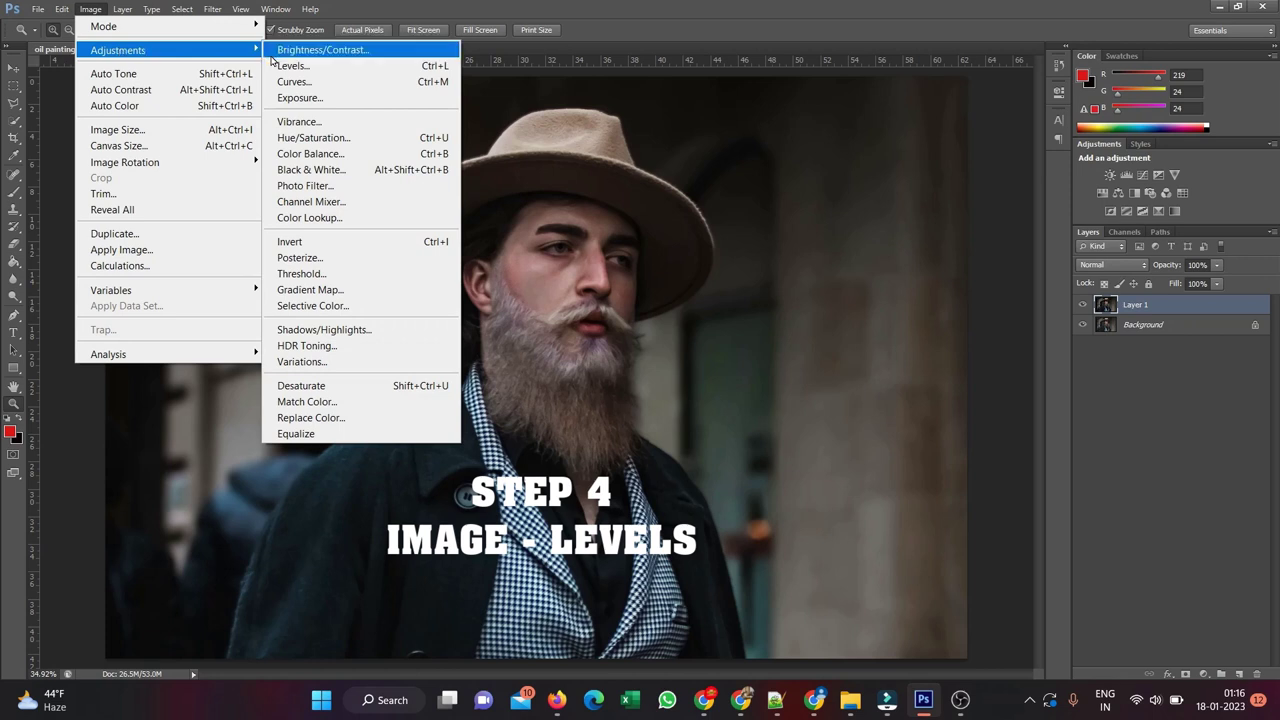
click(297, 65)
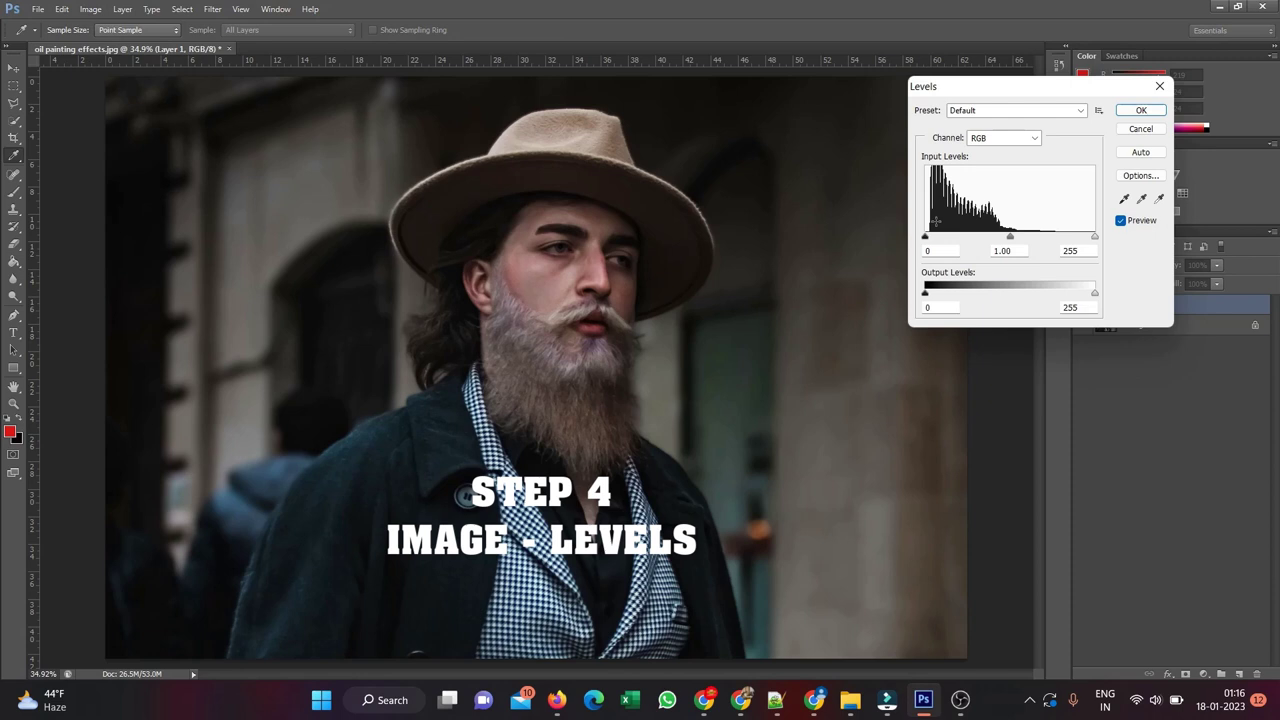
drag(926, 240, 937, 240)
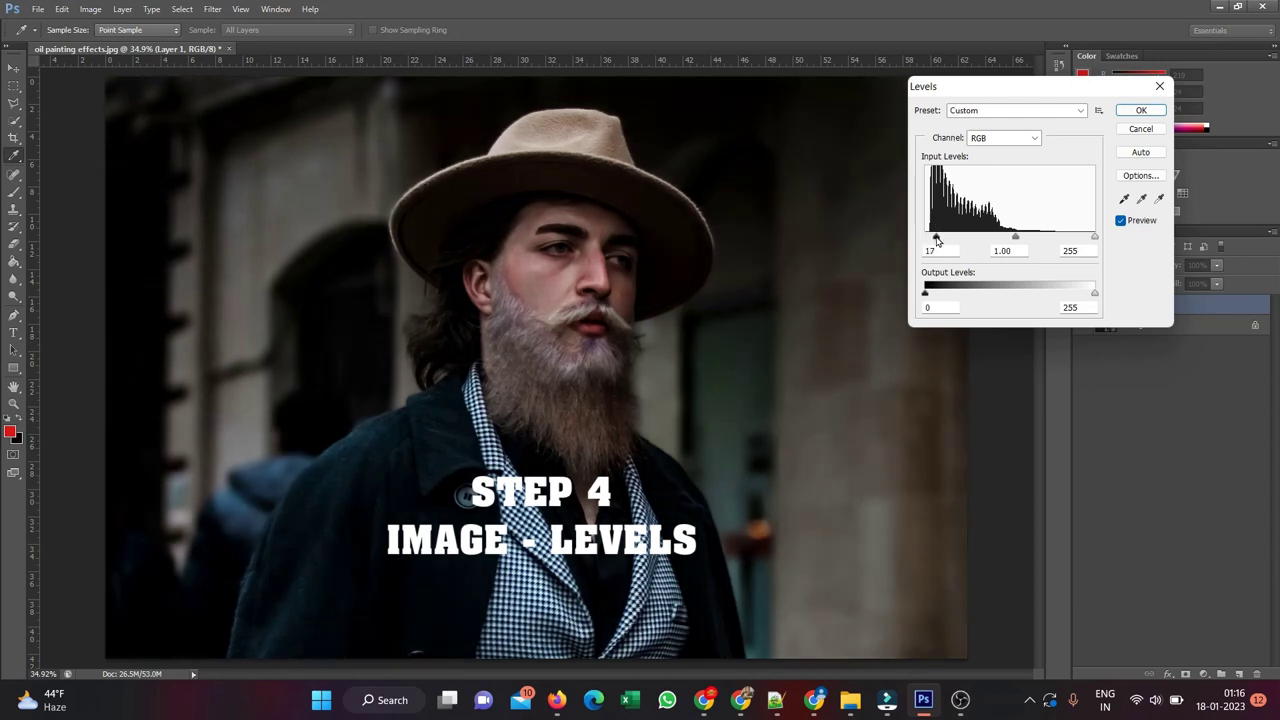
drag(938, 240, 938, 240)
drag(1016, 240, 1008, 240)
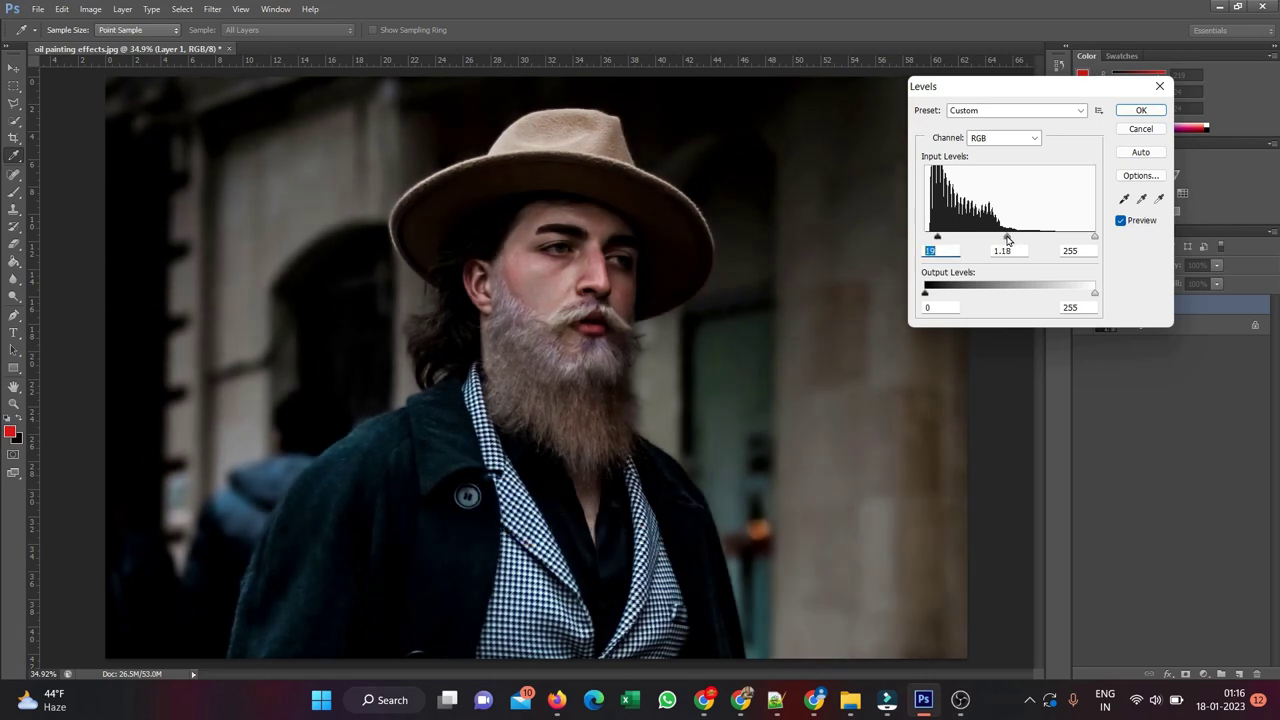
click(1008, 240)
drag(1095, 238, 1082, 238)
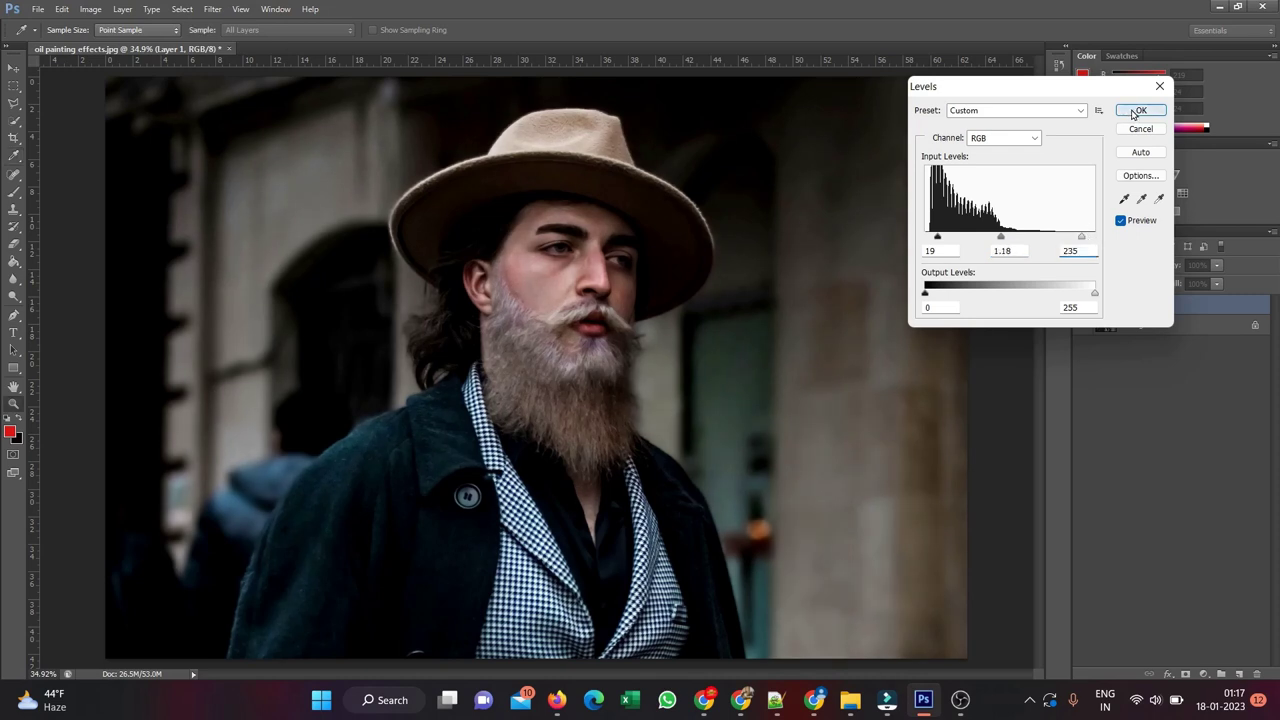
click(1134, 114)
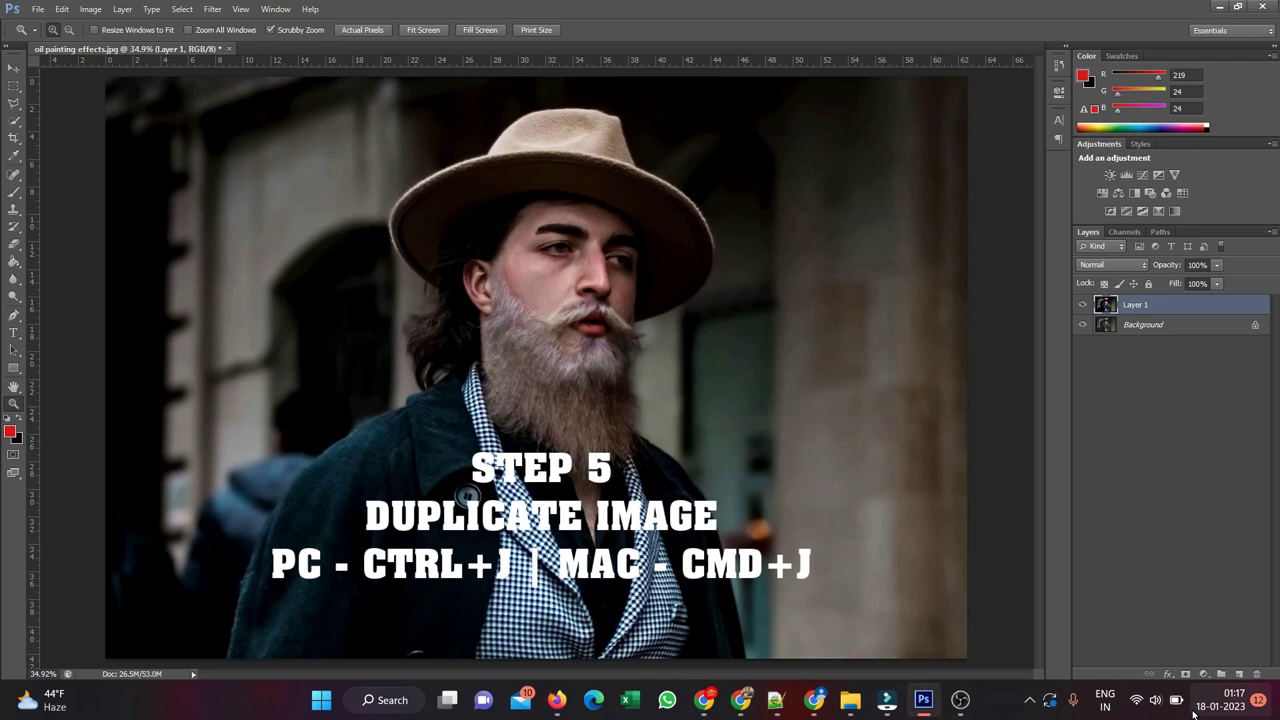
Duplicate Layer 1, apply High Pass to the copy, set it to Overlay, and select Layer 1
key(ctrl+j)
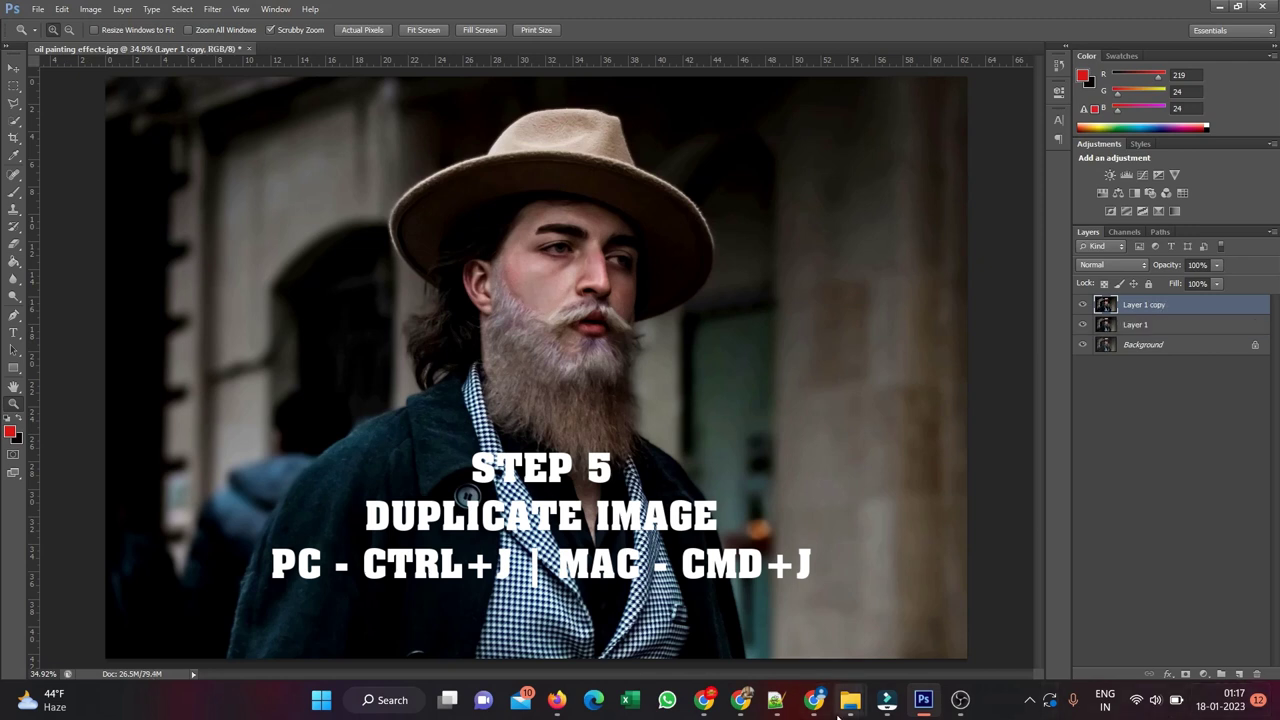
click(213, 10)
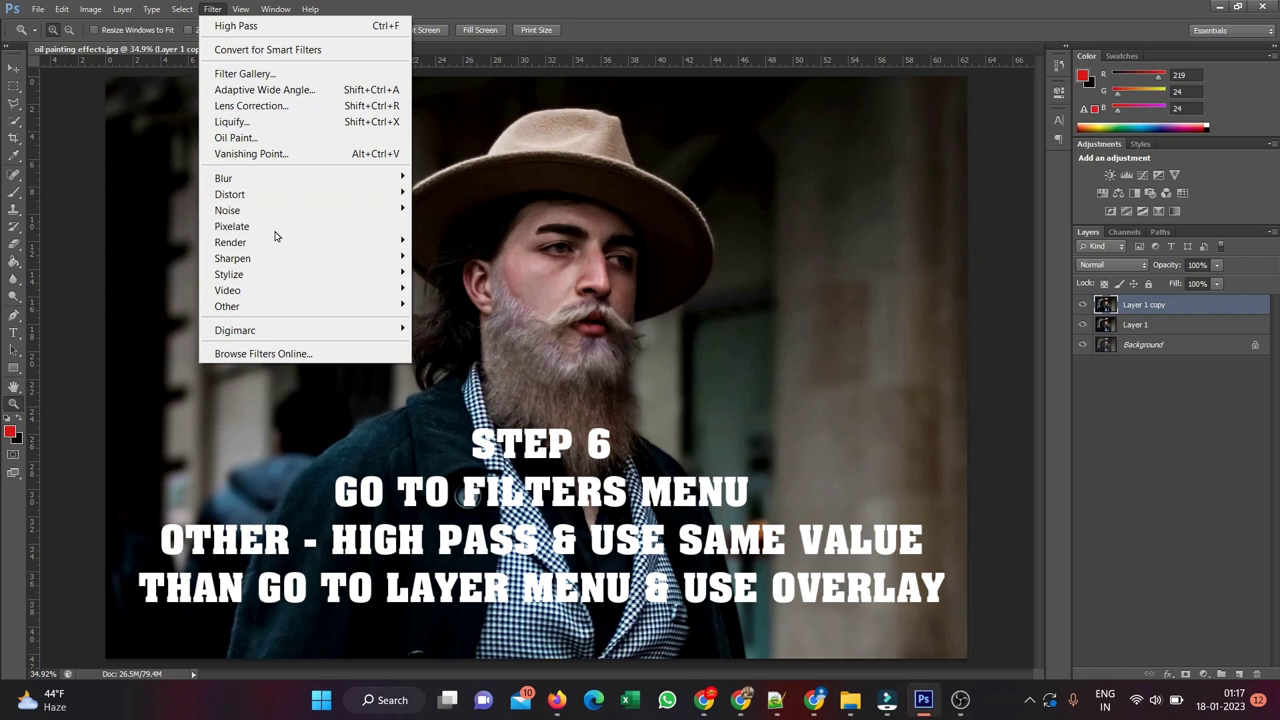
mouse_move(228, 306)
click(440, 323)
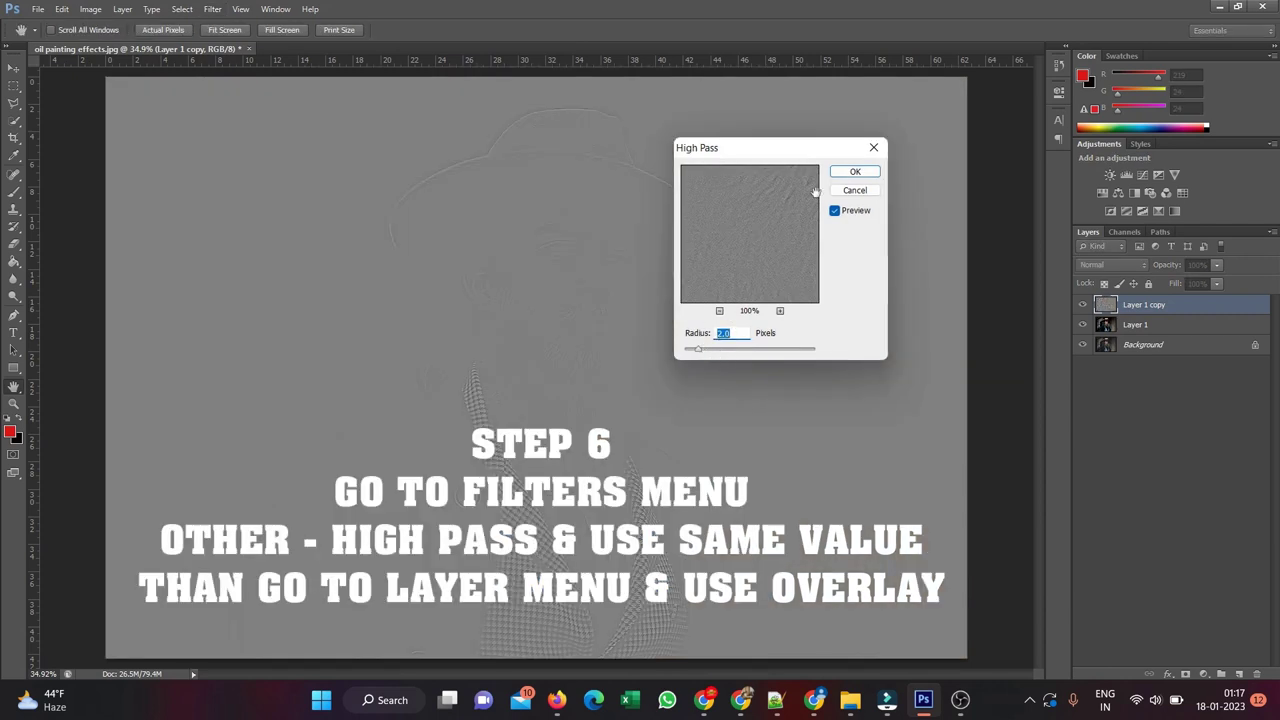
click(857, 172)
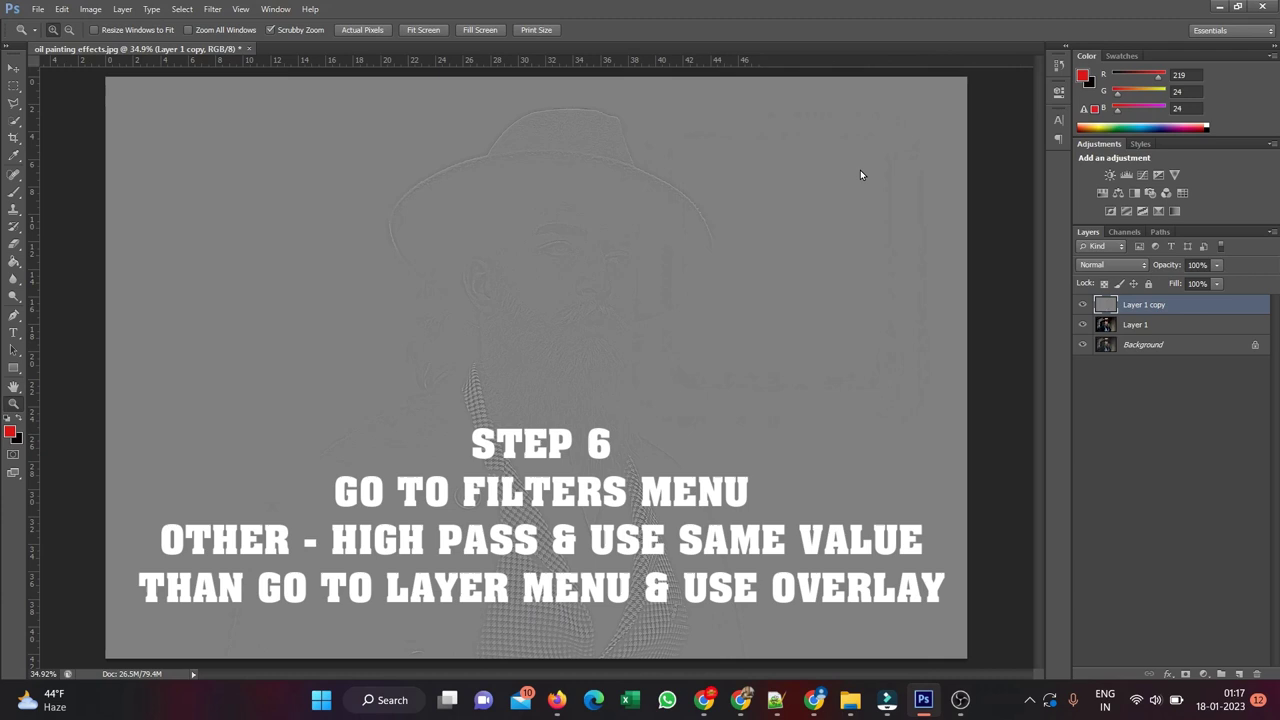
click(1103, 264)
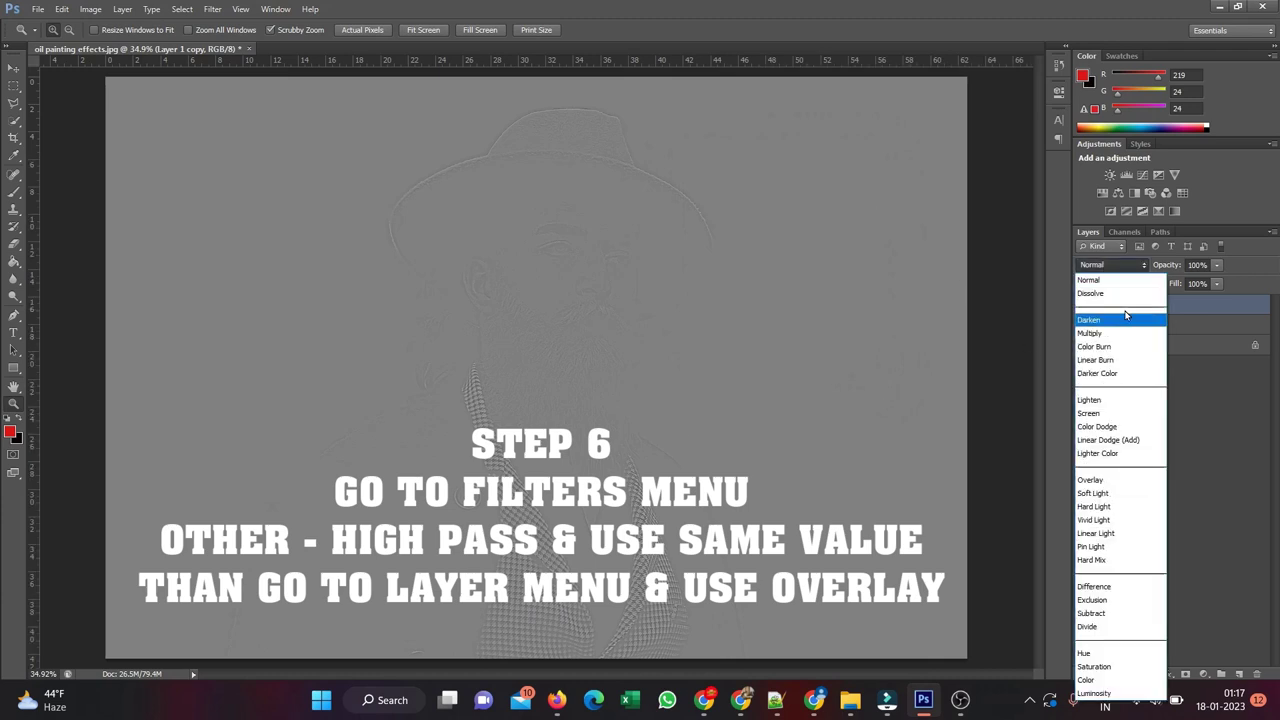
click(1124, 481)
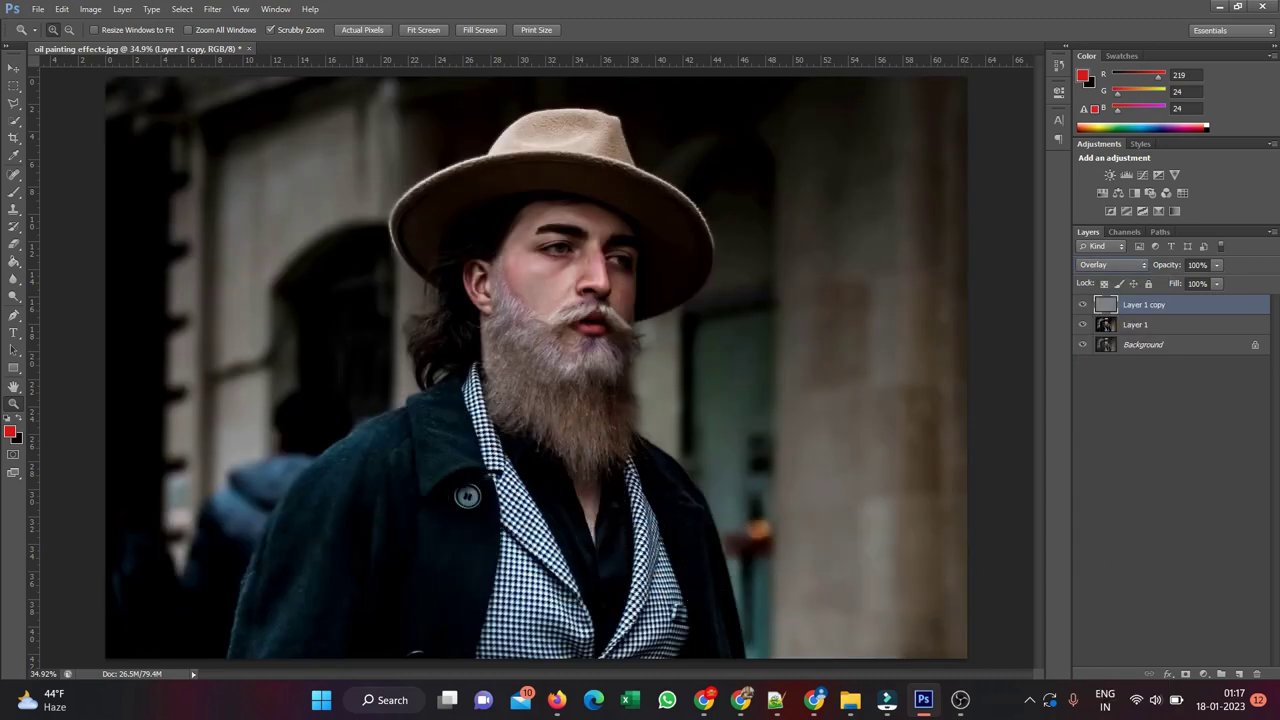
click(1162, 327)
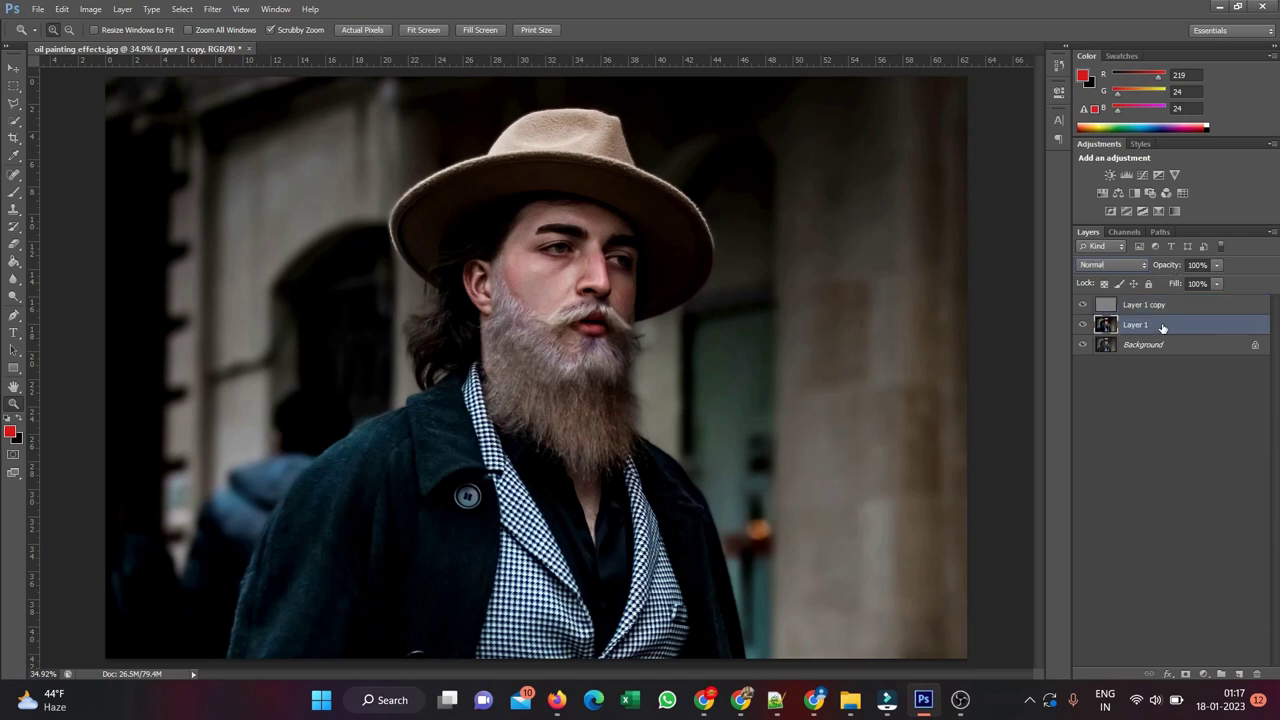
Merge Layer 1 and the high-pass copy into a single layer
ctrl+click(1155, 306)
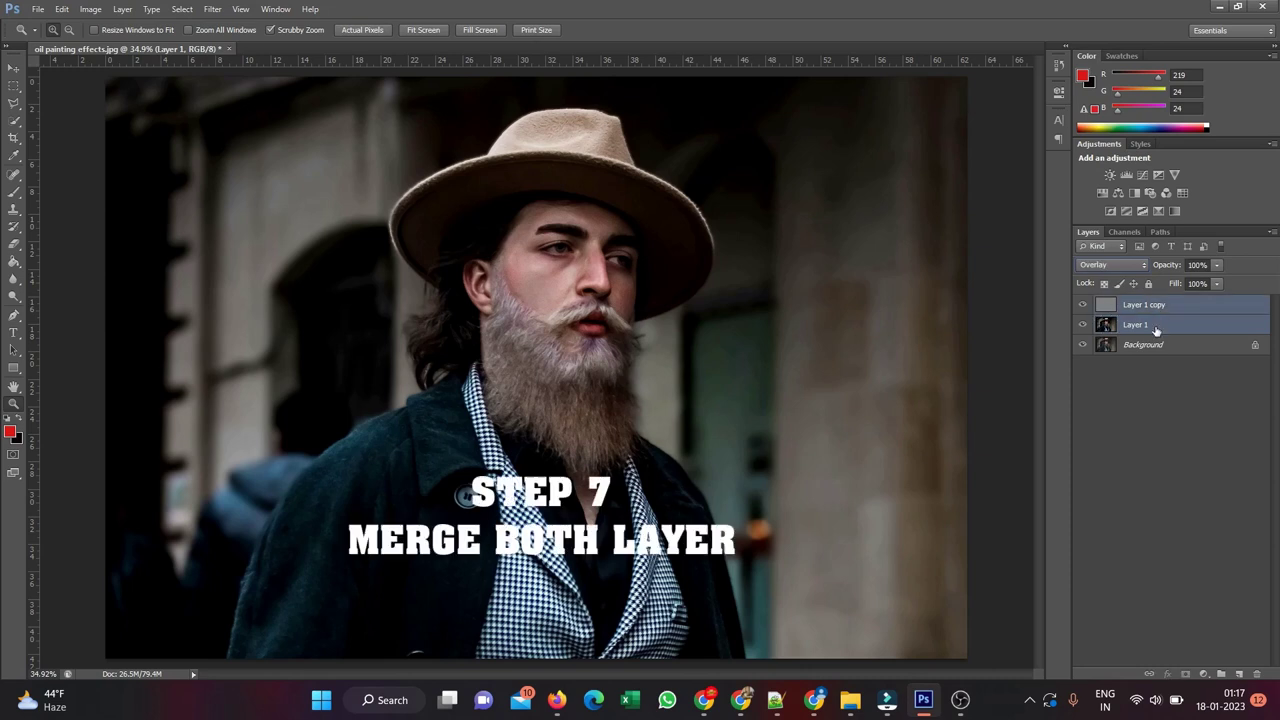
right_click(1155, 310)
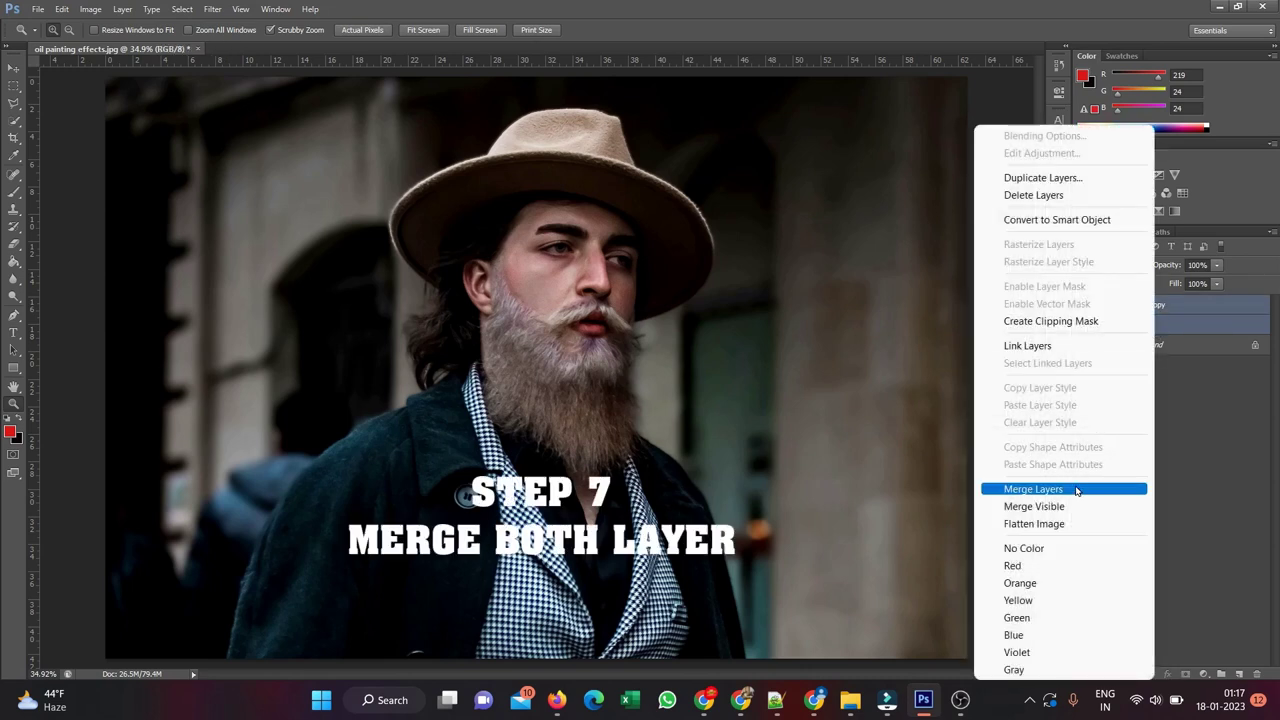
click(1082, 489)
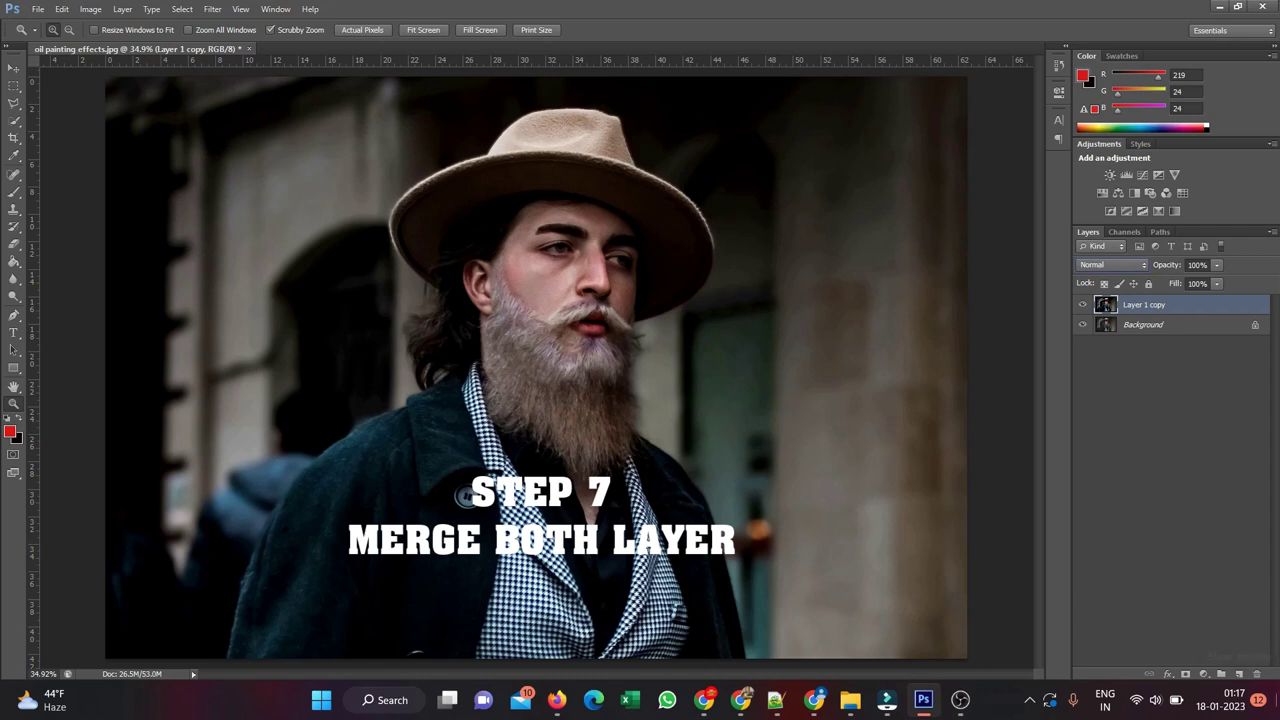
Apply Unsharp Mask at about 112% amount, 2.0-pixel radius and threshold 0
click(211, 9)
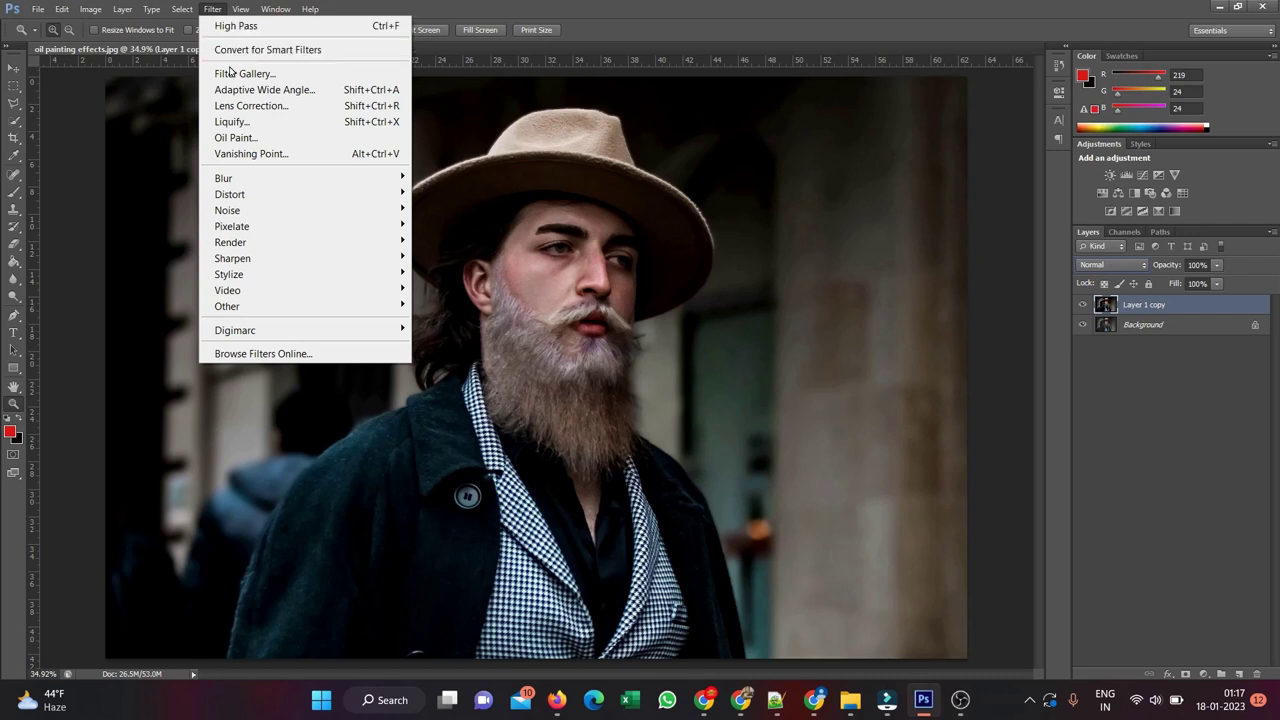
mouse_move(232, 258)
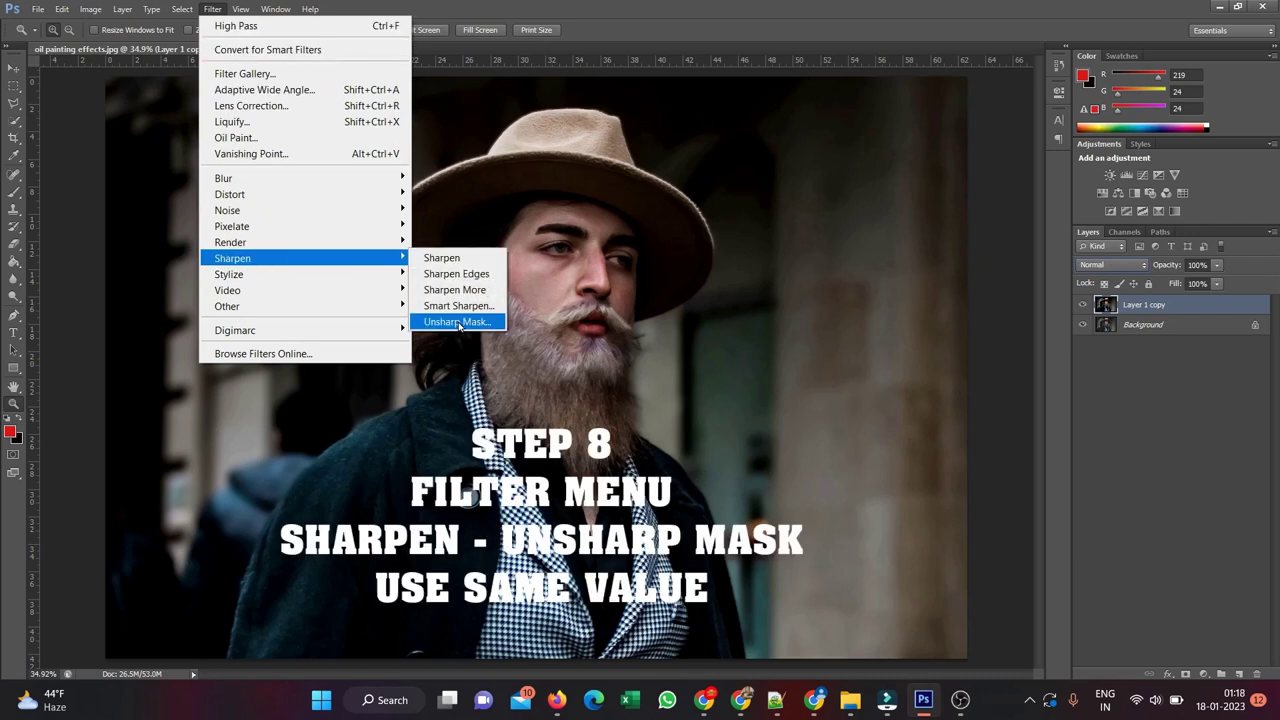
click(457, 322)
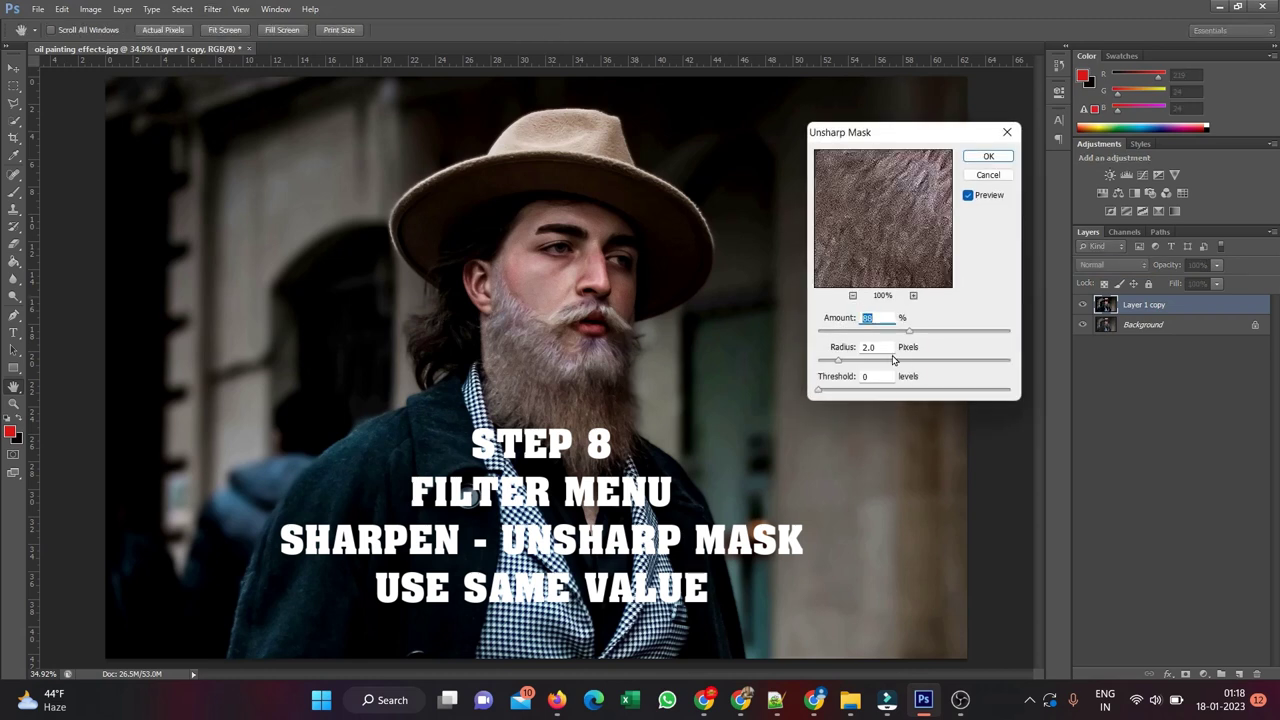
drag(886, 249, 910, 166)
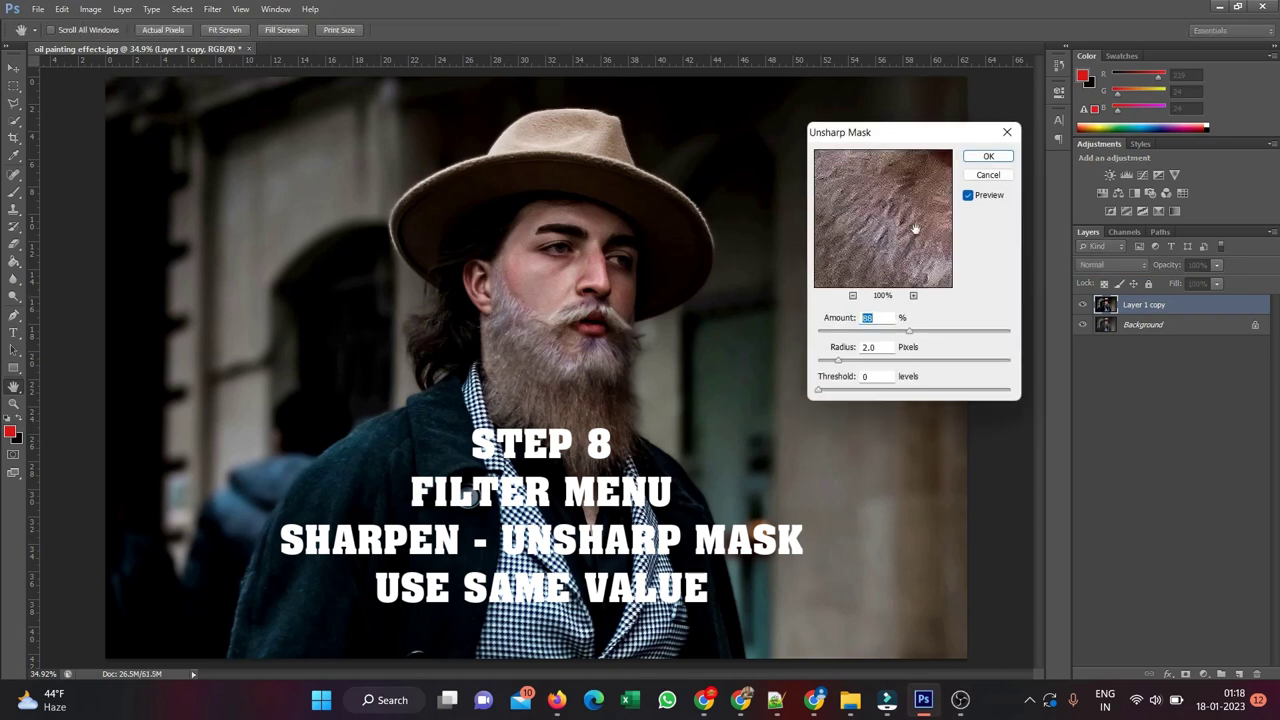
drag(914, 230, 917, 270)
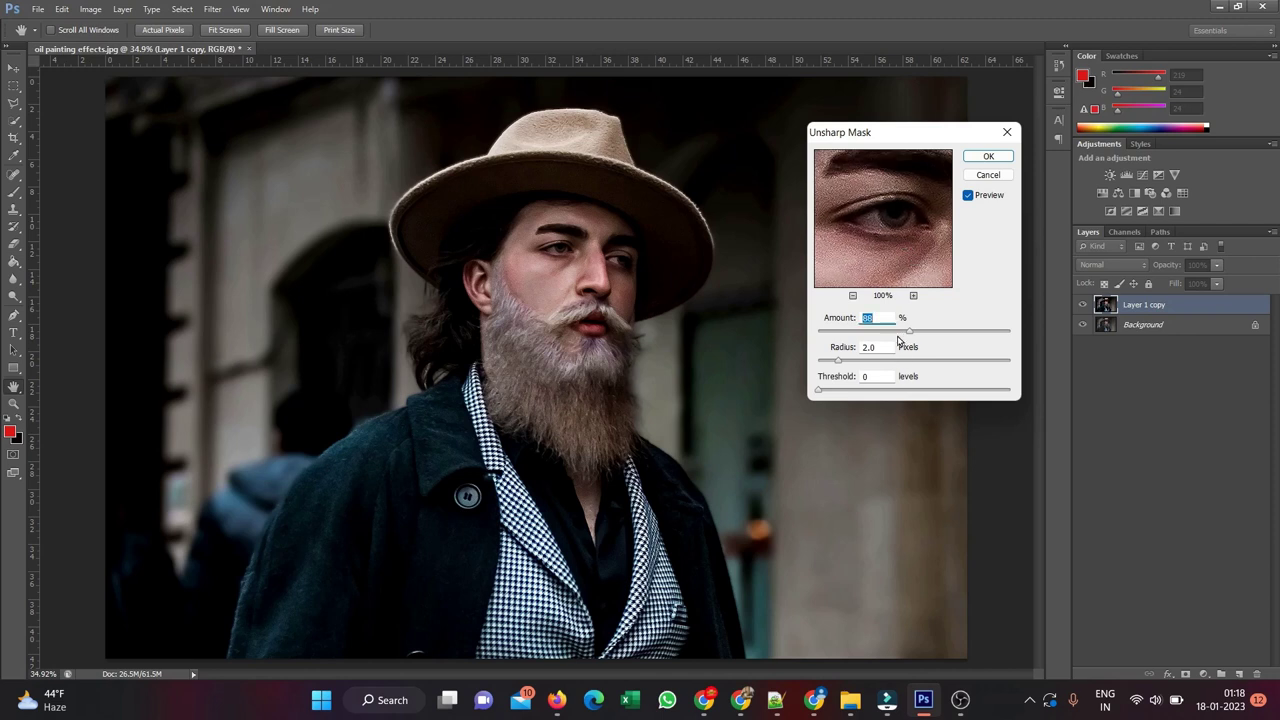
drag(909, 333, 940, 336)
drag(876, 244, 875, 243)
click(990, 157)
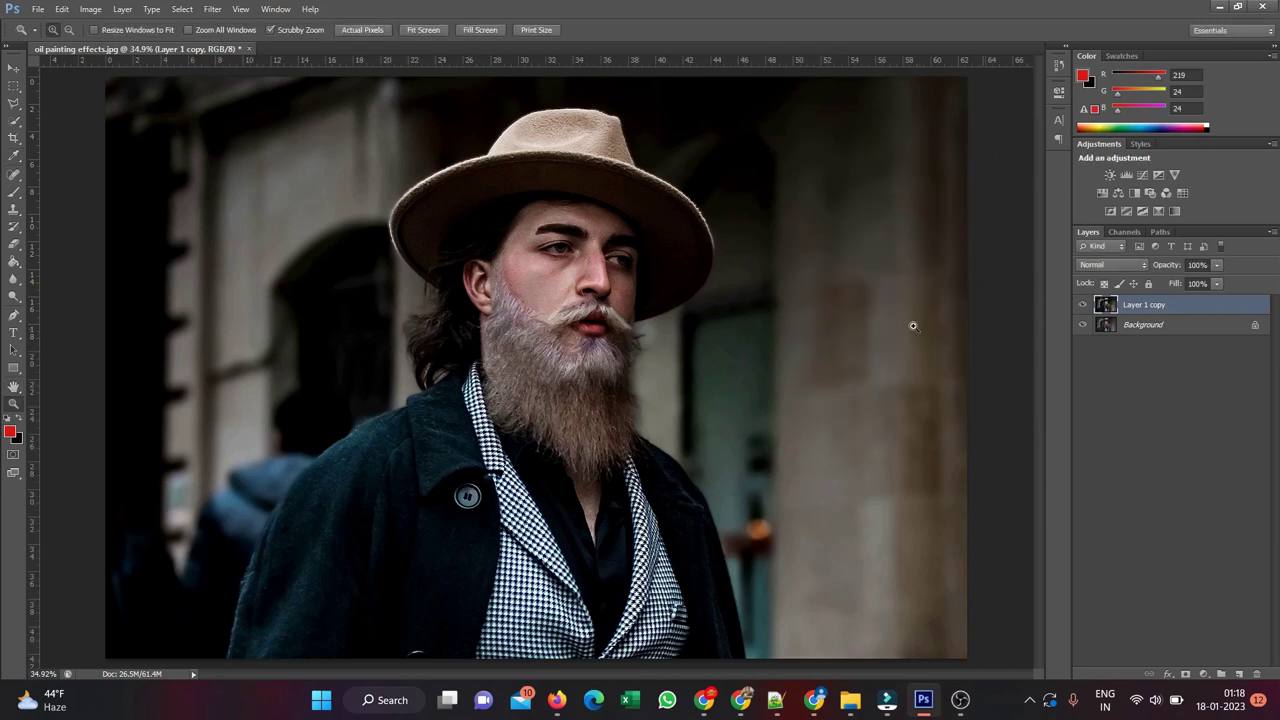
Apply the Diffuse filter in Anisotropic mode to Layer 1 copy
click(212, 9)
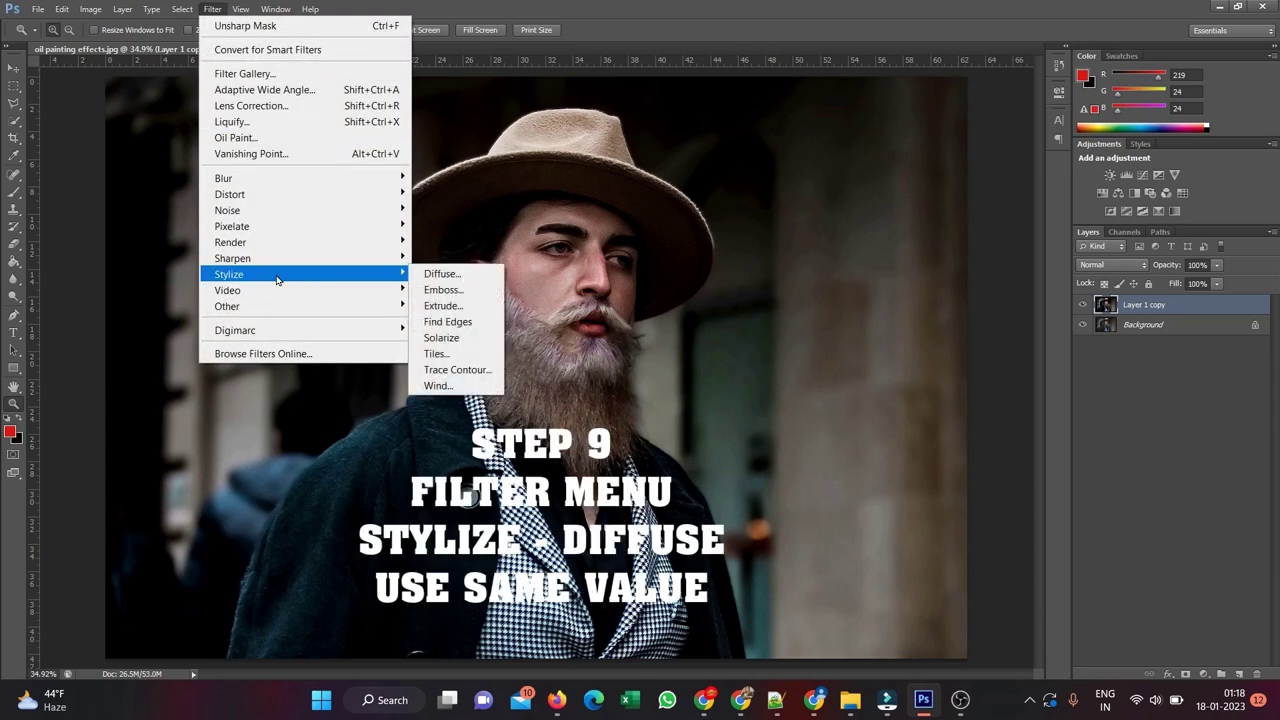
click(440, 274)
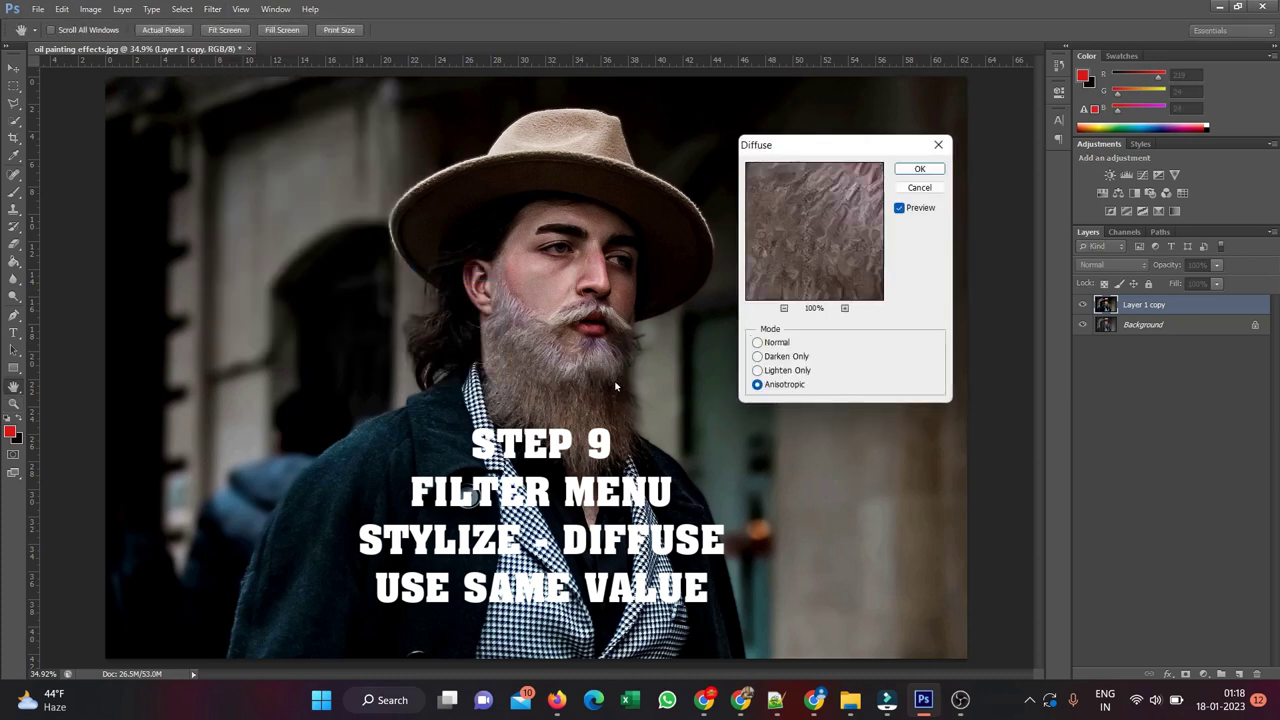
drag(832, 212, 834, 227)
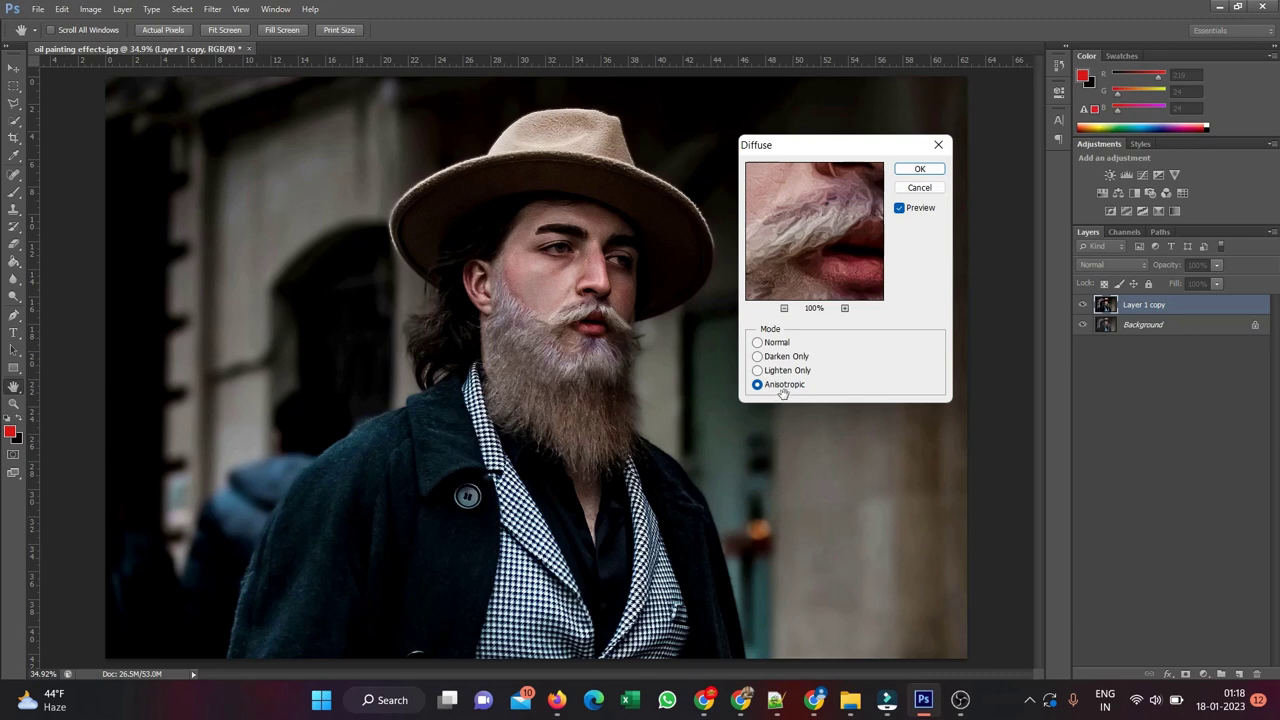
click(919, 171)
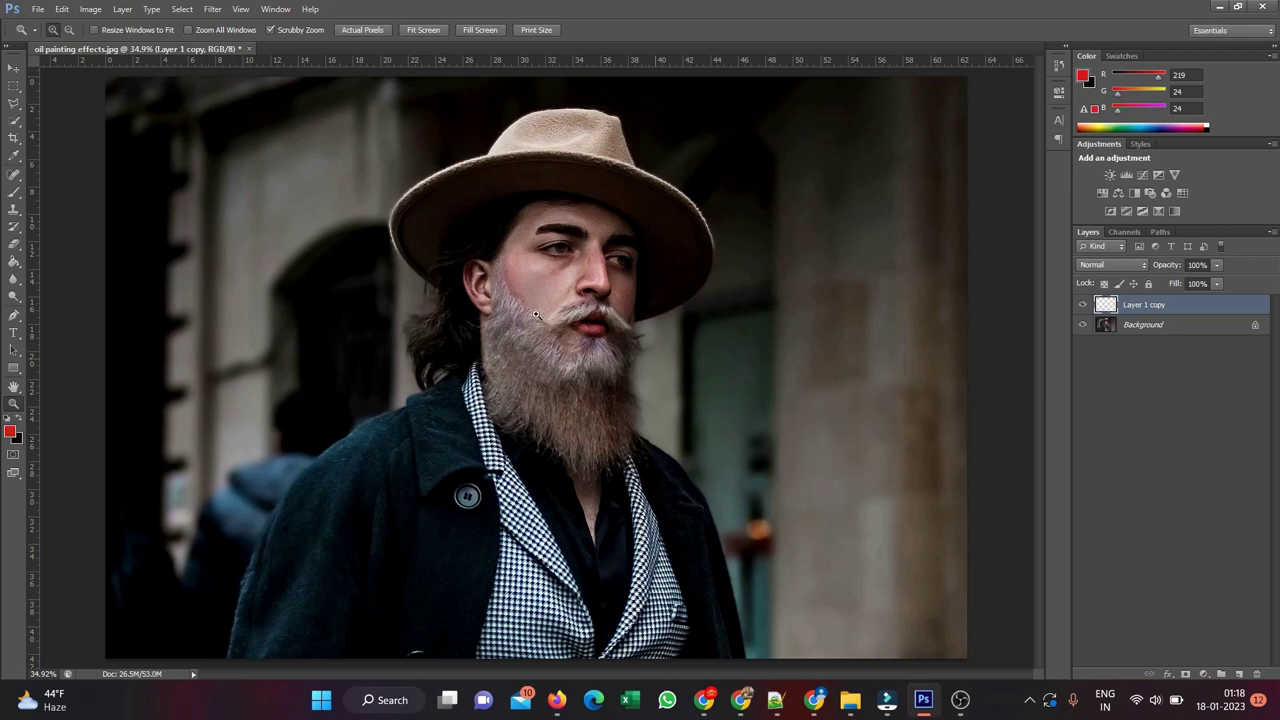
Rotate the portrait 90° clockwise twice, reapplying Diffuse after each turn
click(88, 10)
mouse_move(125, 162)
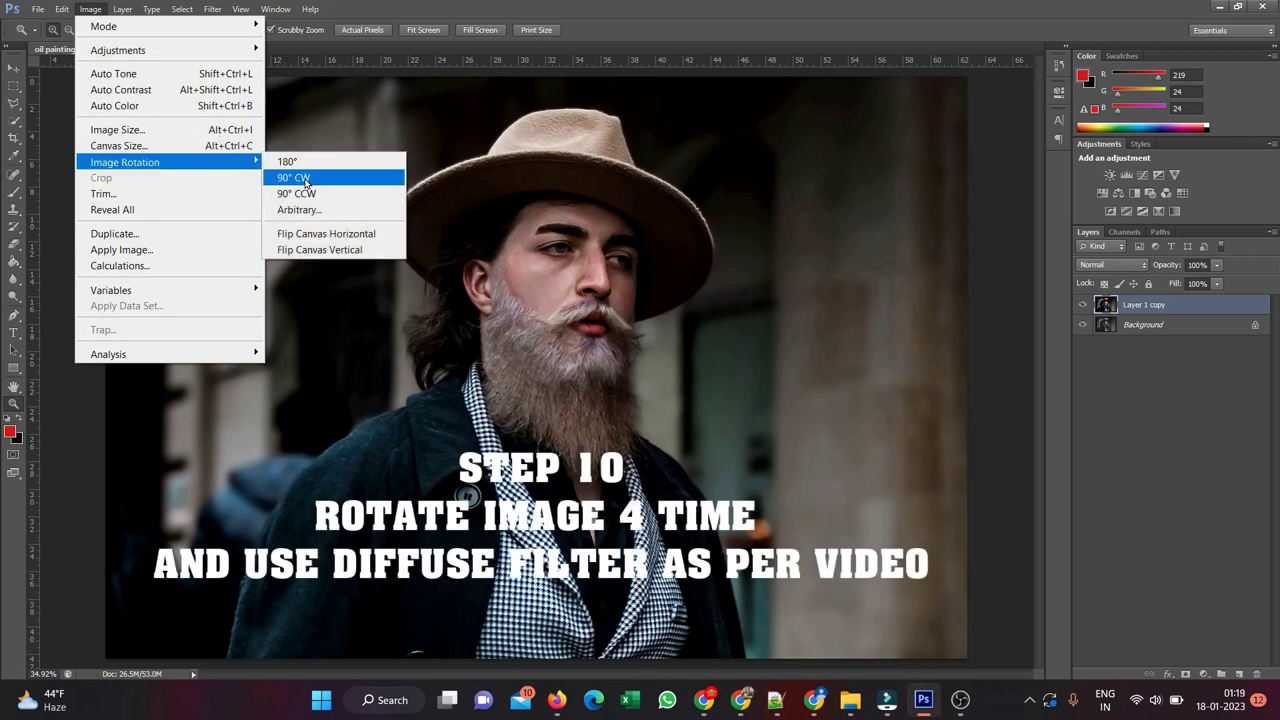
click(305, 180)
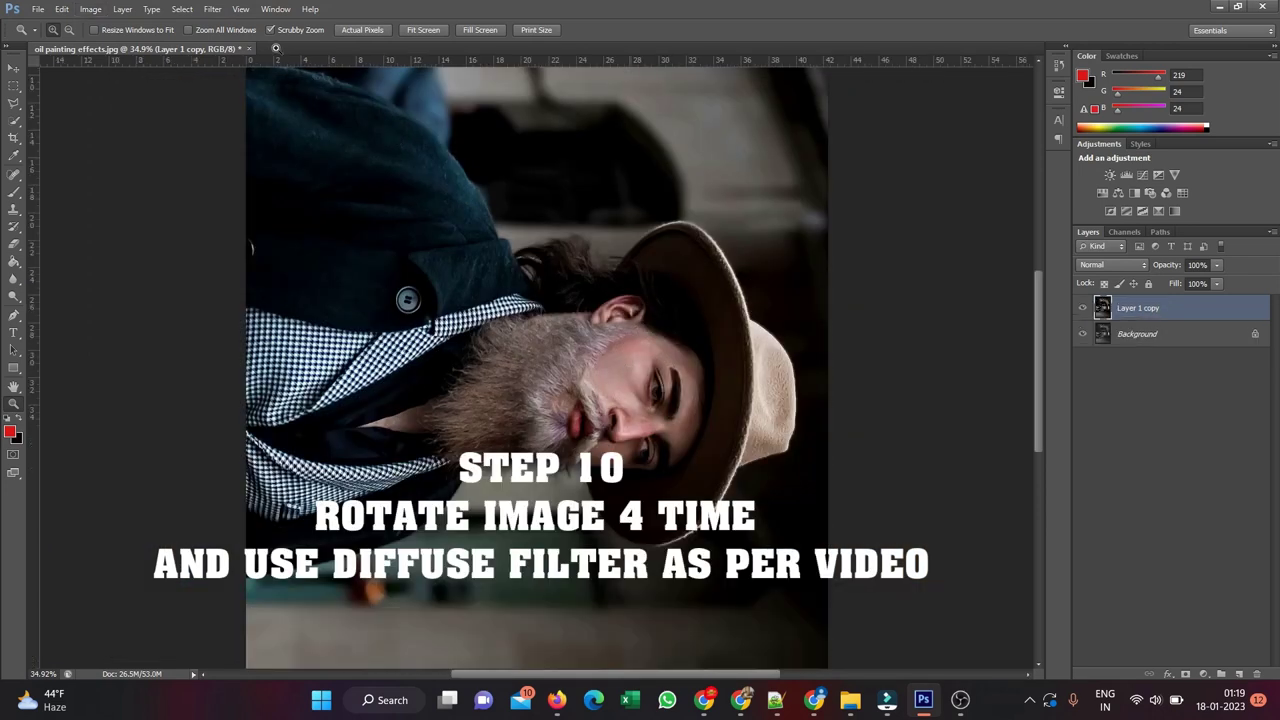
click(212, 10)
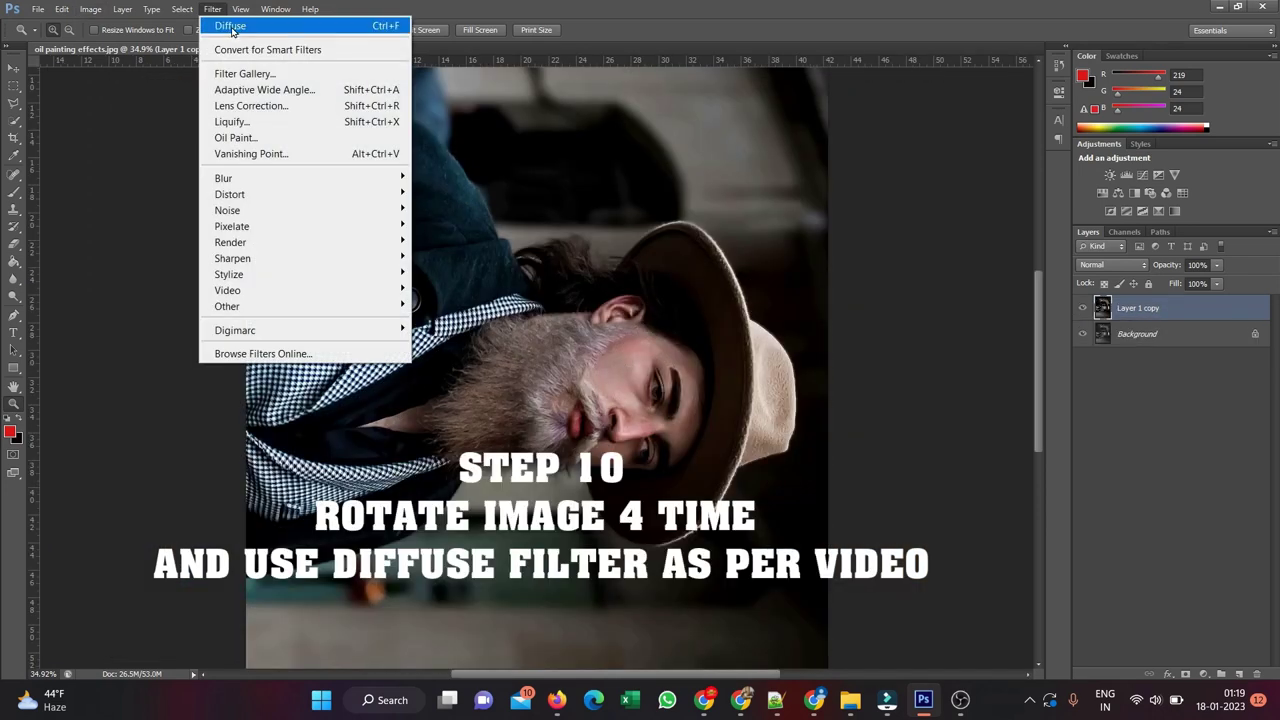
click(232, 27)
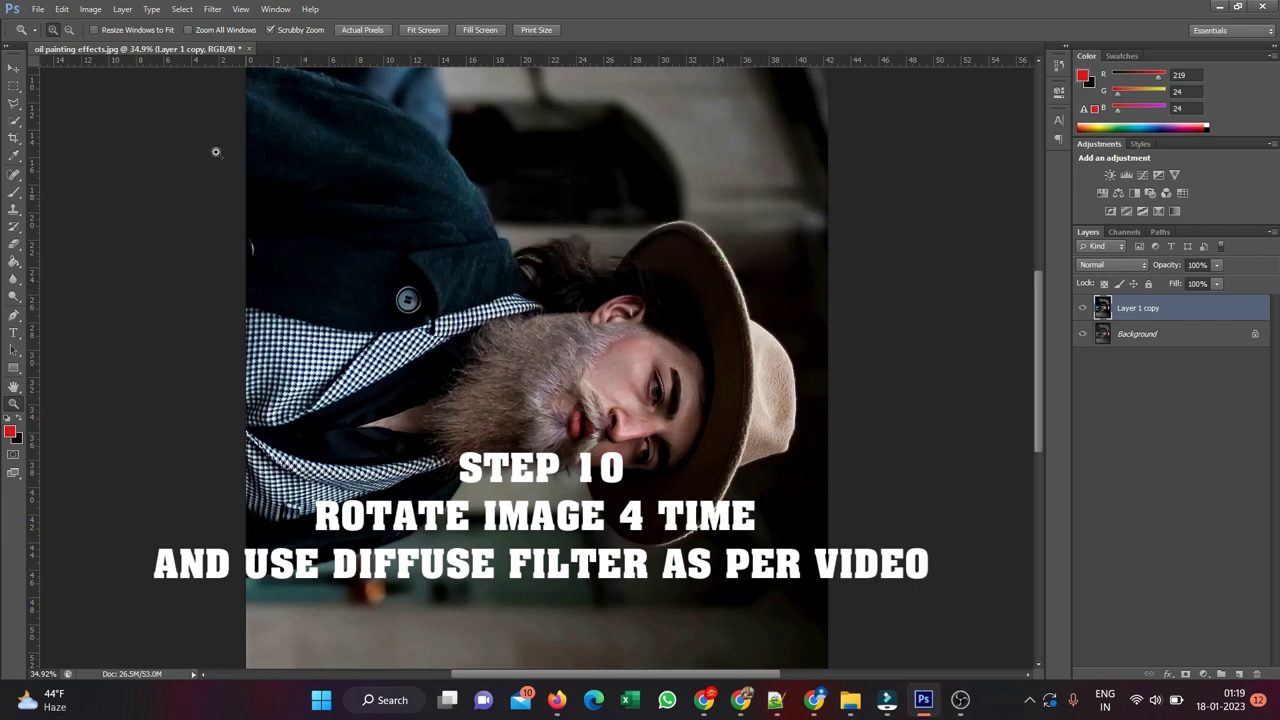
click(90, 10)
mouse_move(125, 162)
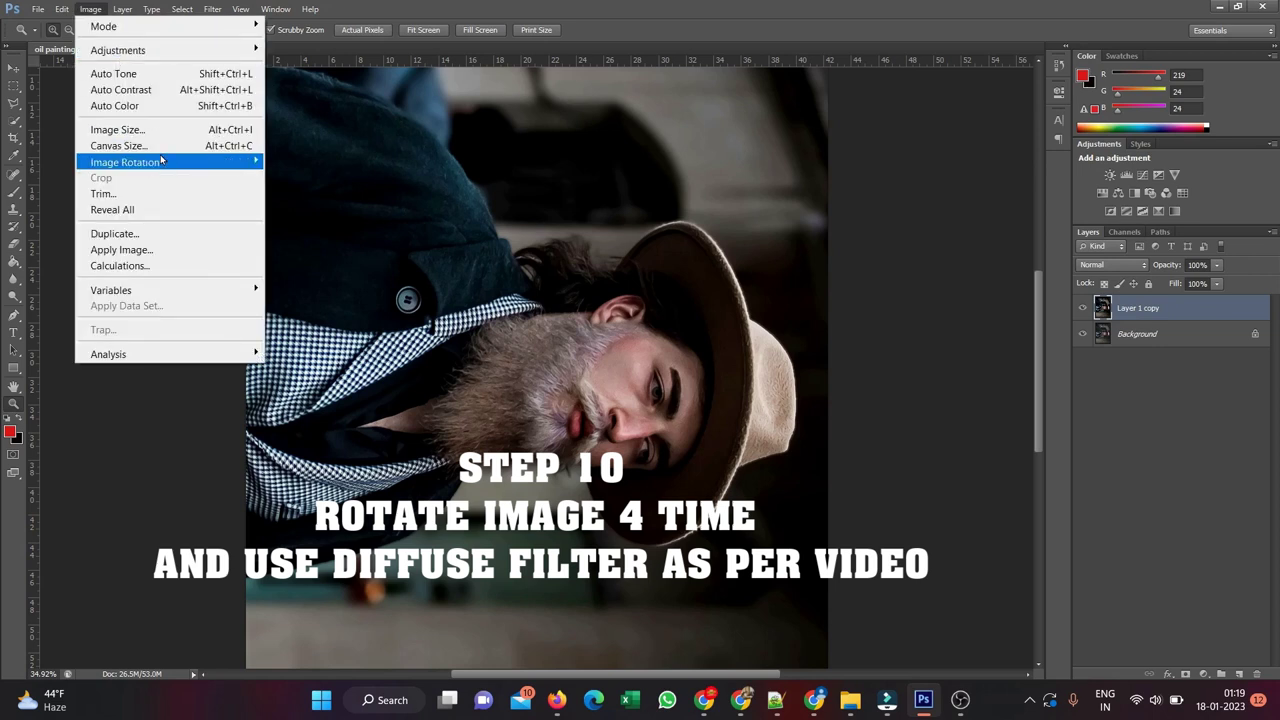
click(294, 178)
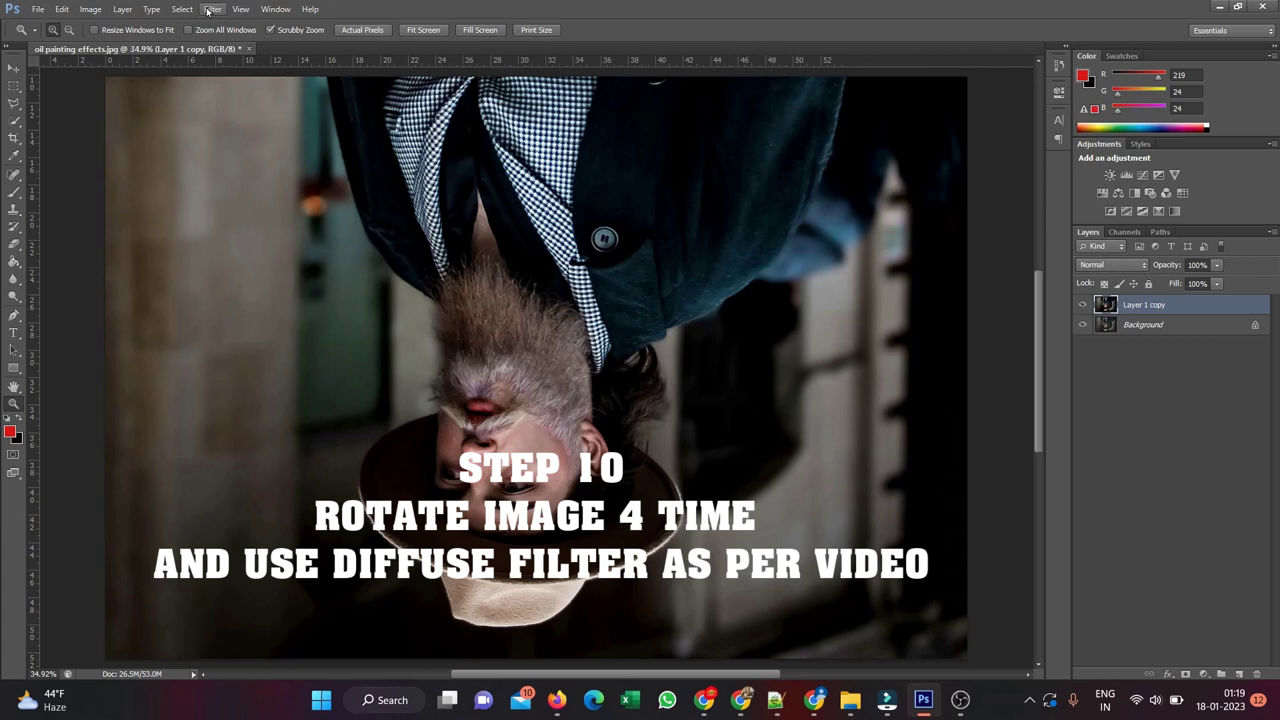
click(210, 10)
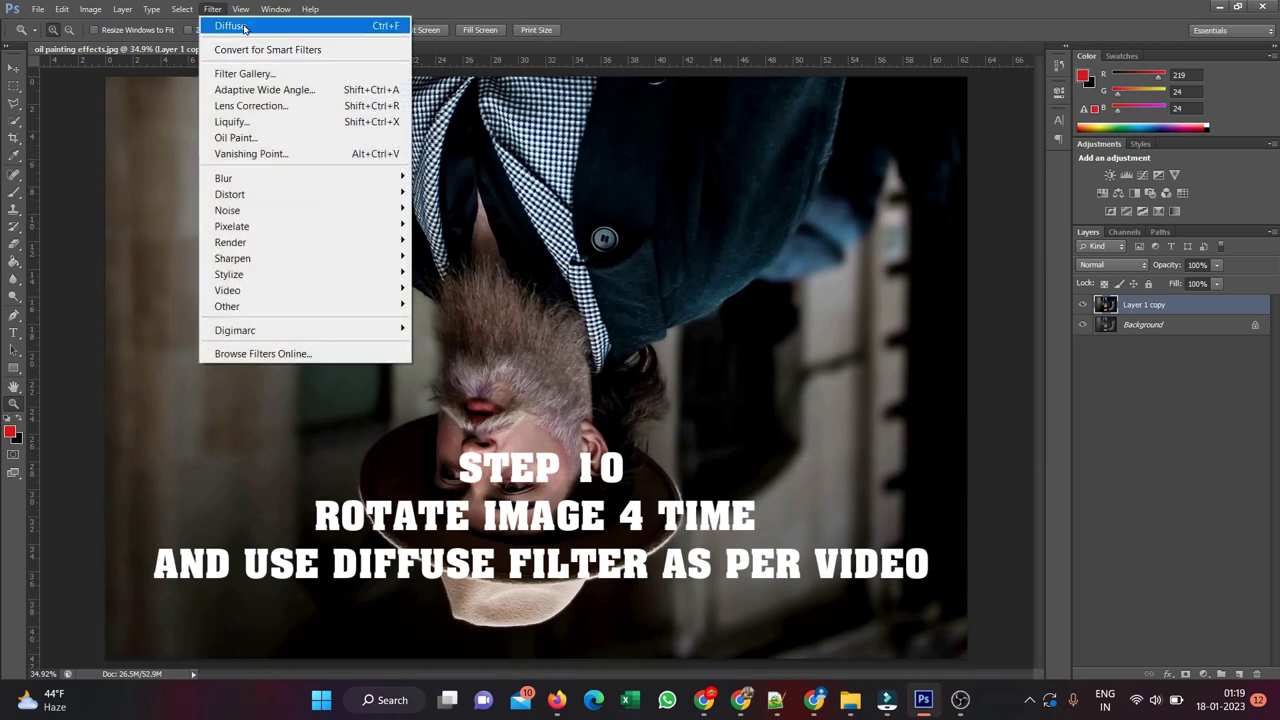
click(243, 27)
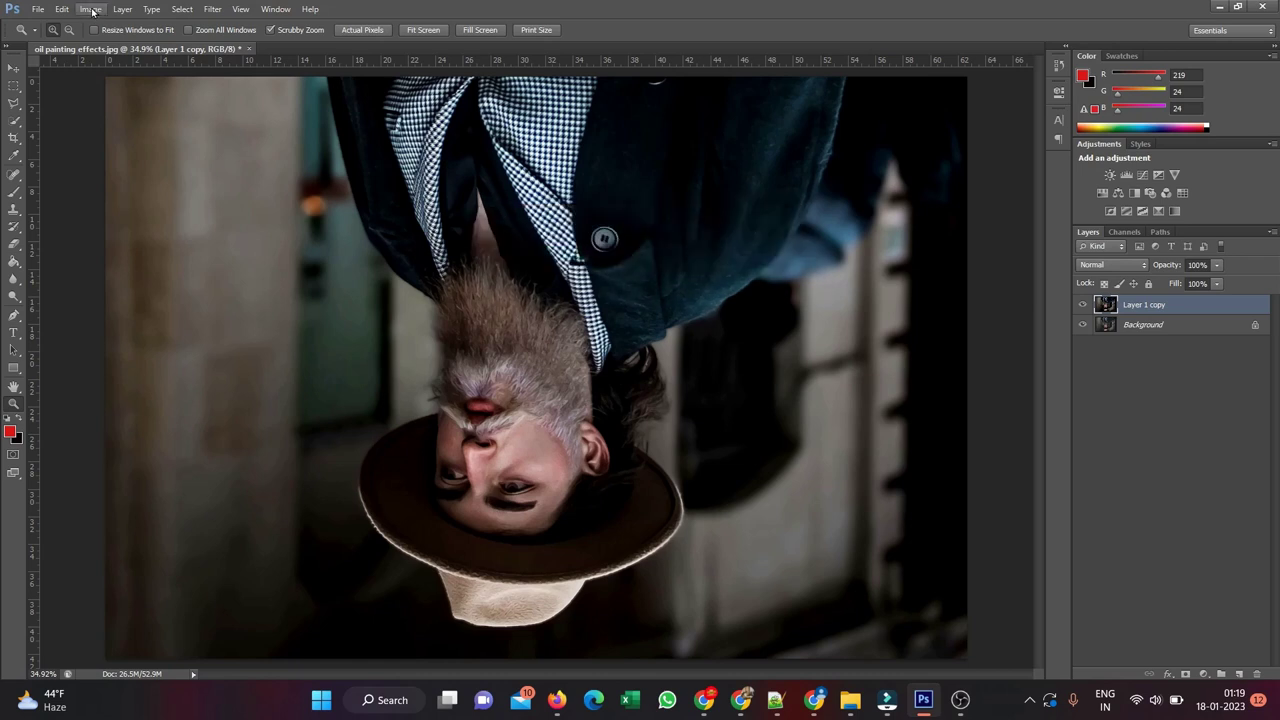
Rotate two more 90° clockwise turns back to upright, reapplying Diffuse after each
click(92, 10)
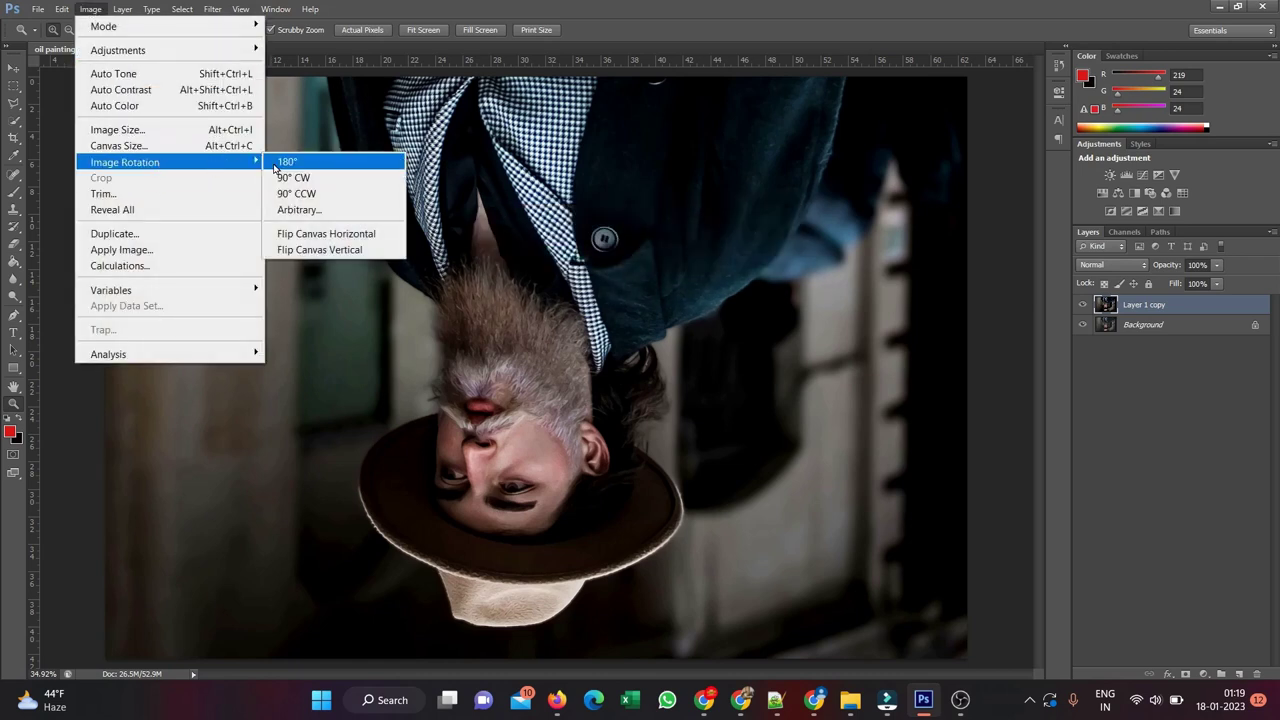
click(285, 177)
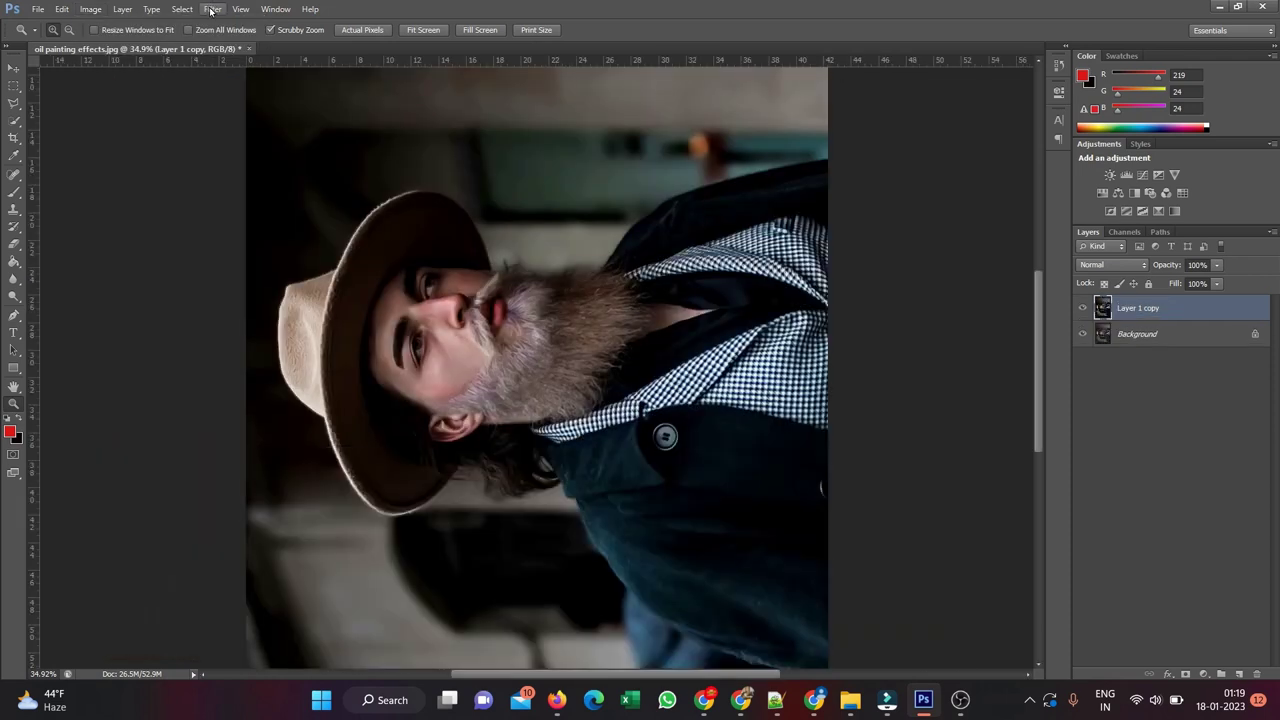
click(212, 9)
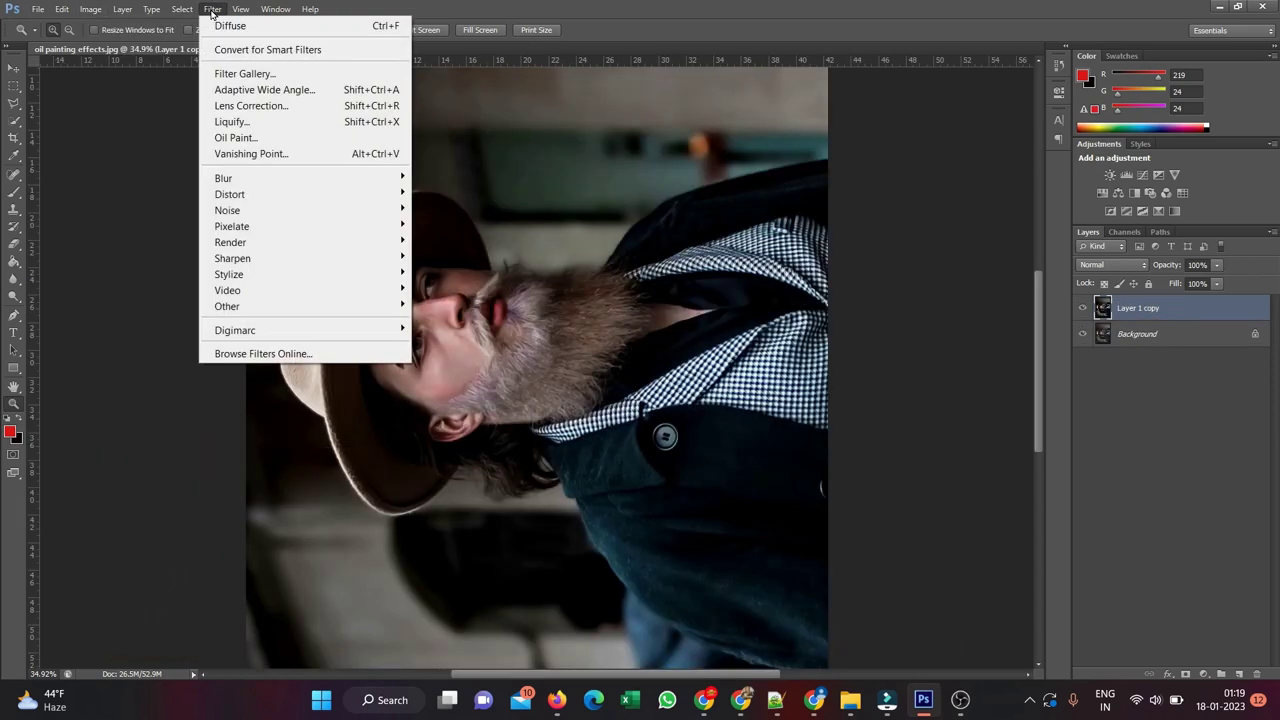
click(232, 27)
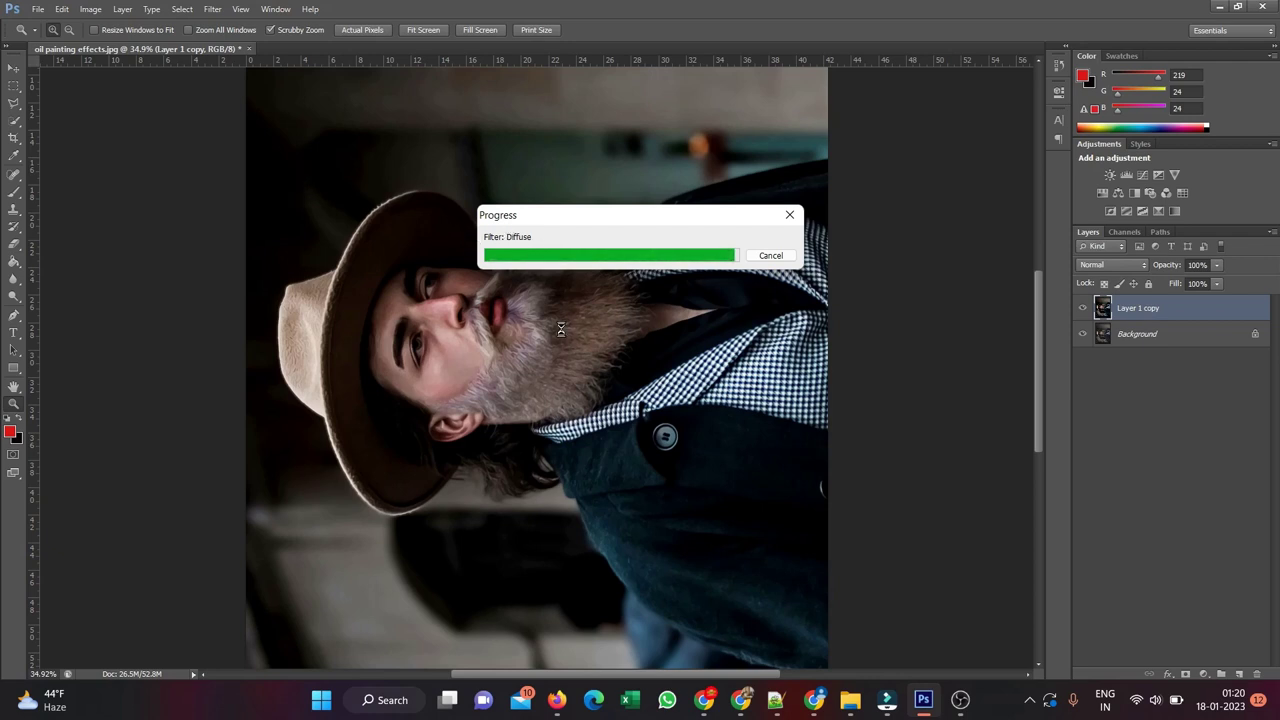
click(89, 9)
mouse_move(125, 162)
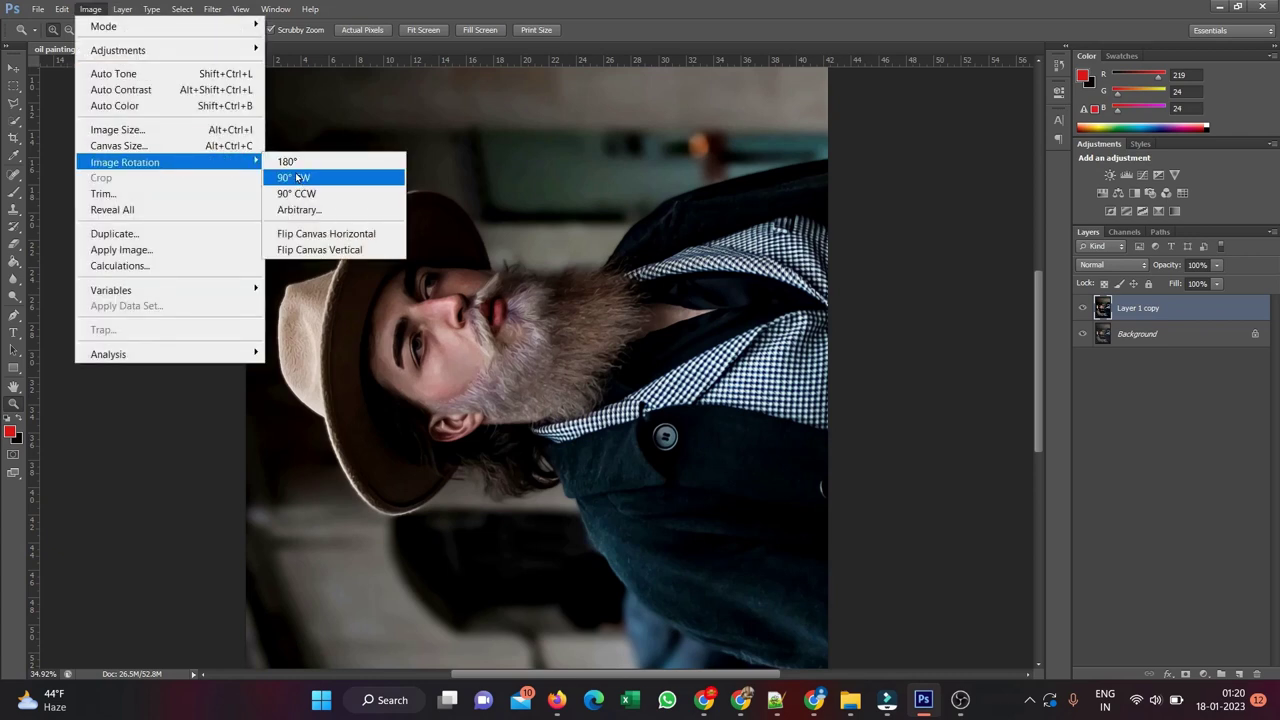
click(297, 177)
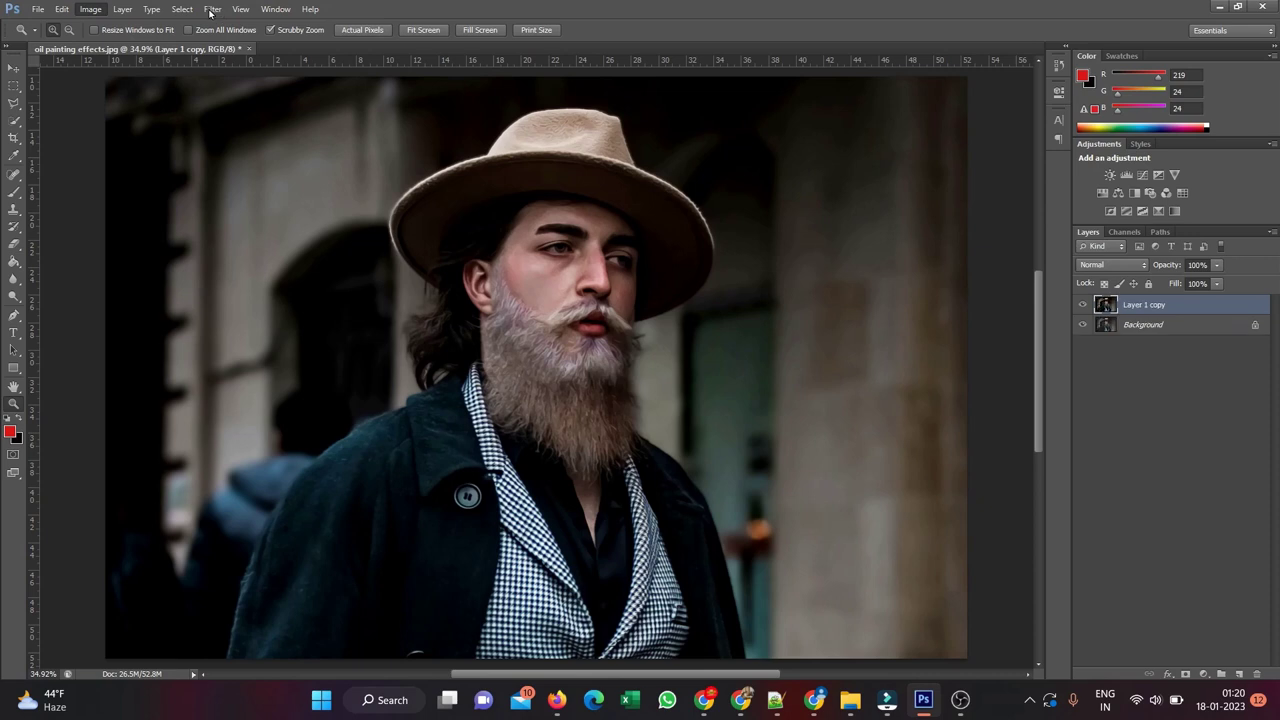
click(212, 9)
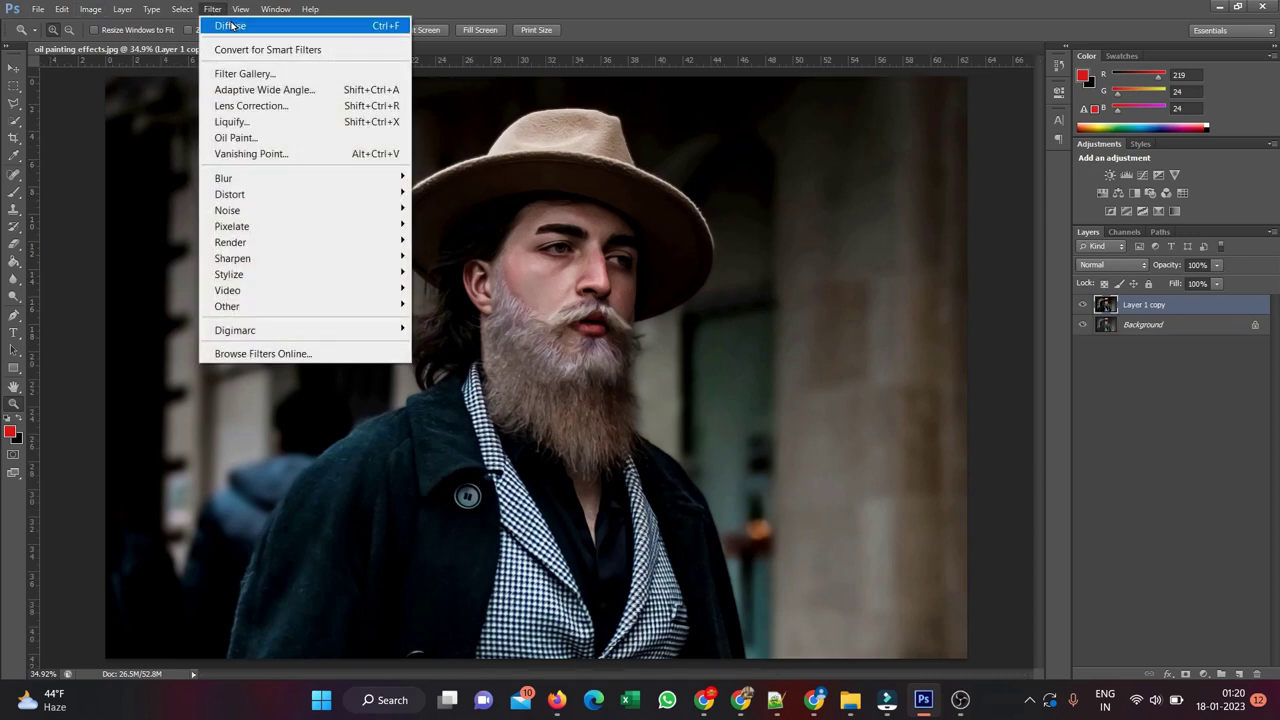
click(231, 25)
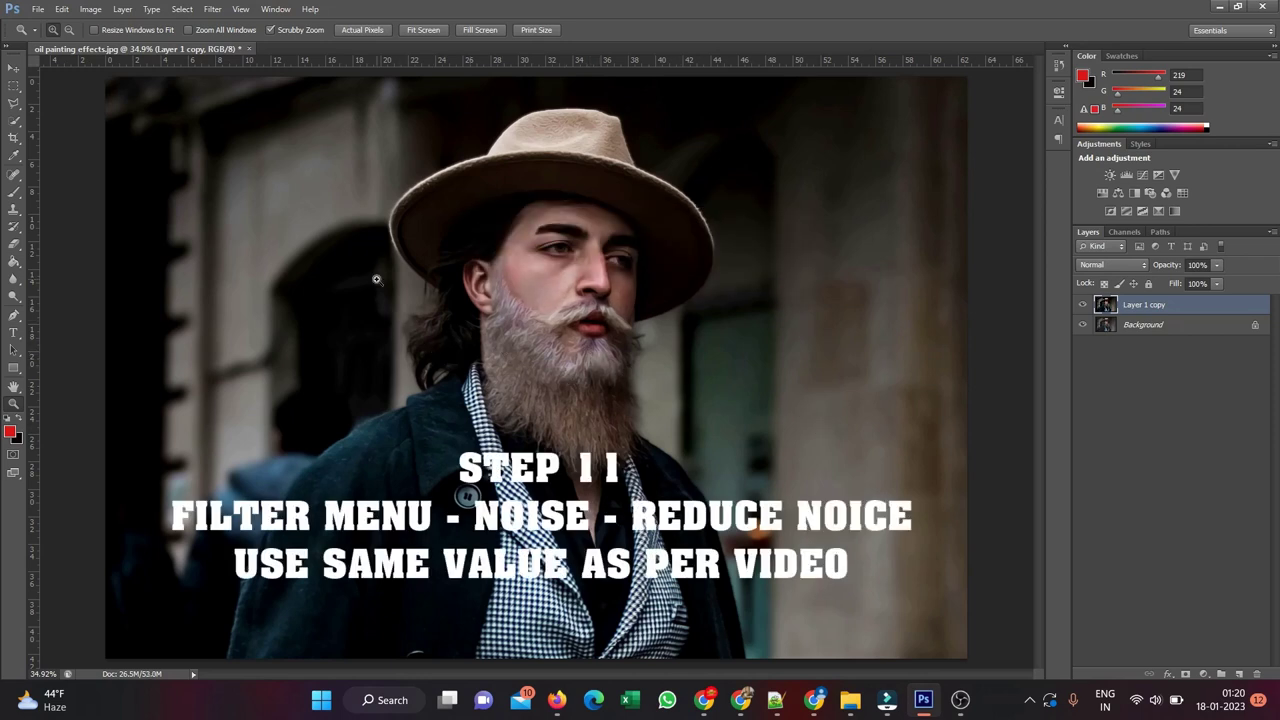
Apply Reduce Noise at Strength 10 with Preserve Details, Color Noise and Sharpen Details at 0%
click(212, 9)
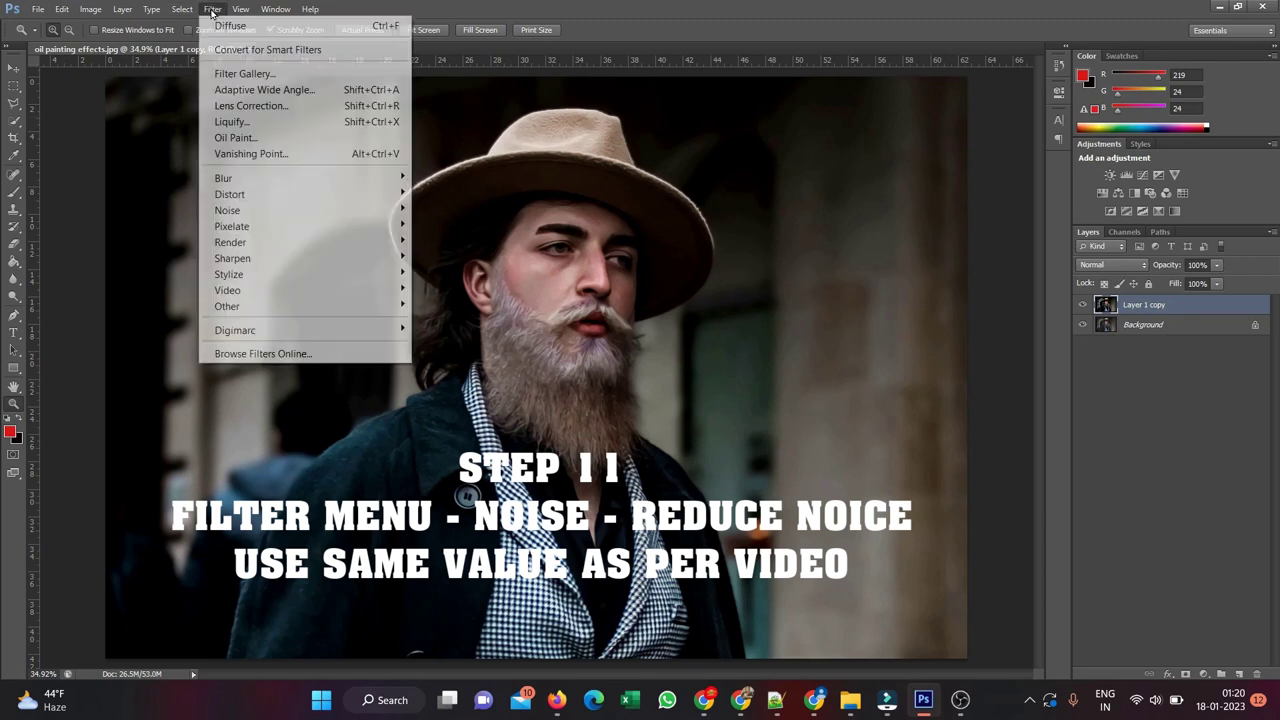
mouse_move(300, 210)
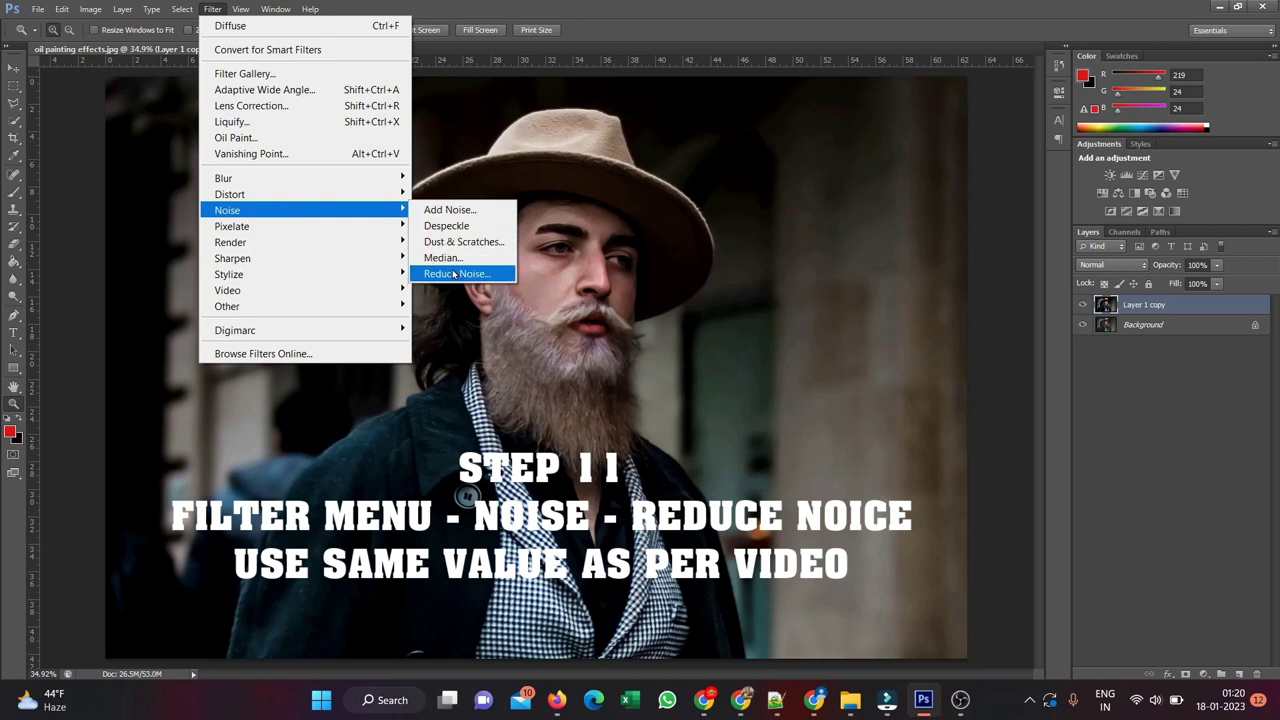
click(453, 273)
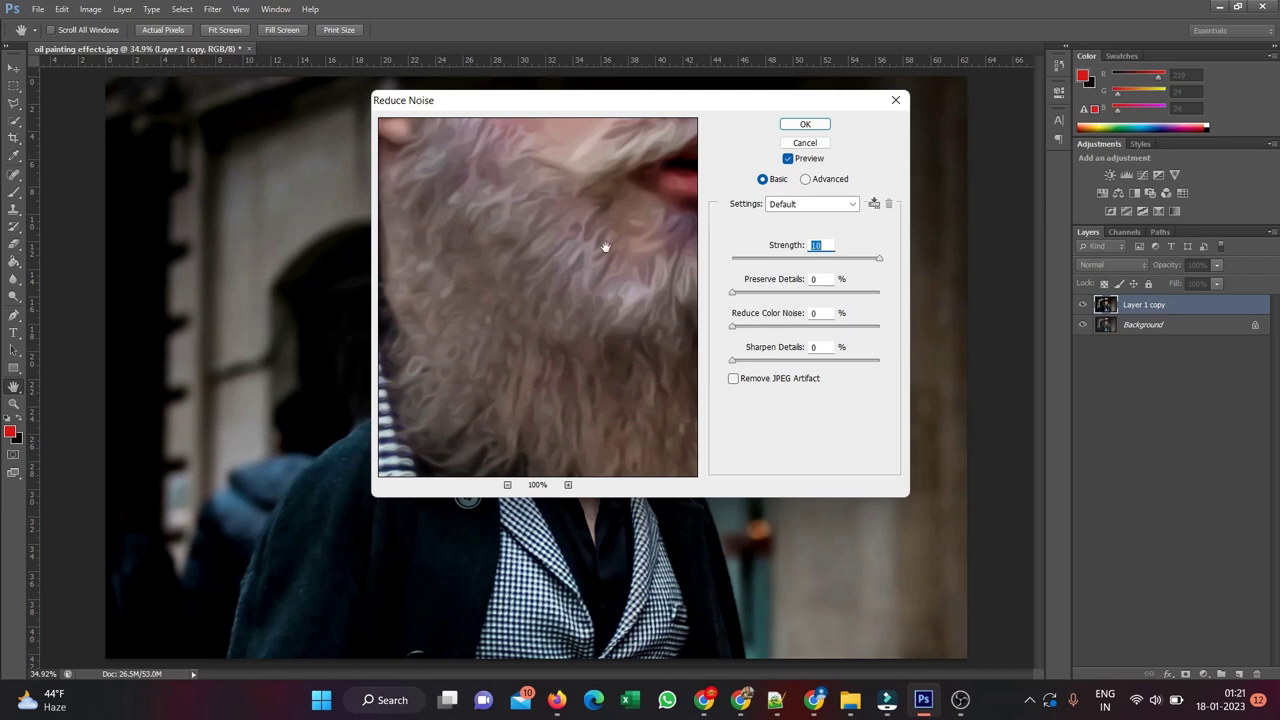
drag(568, 320, 588, 346)
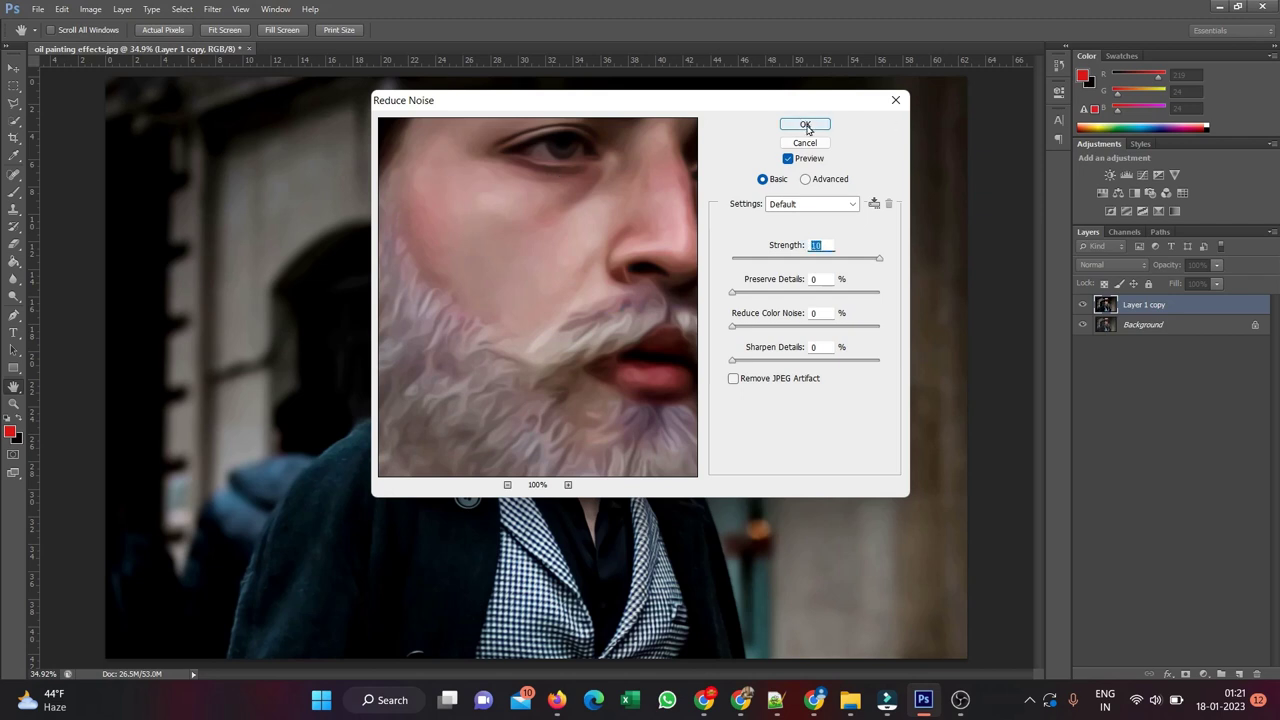
click(806, 127)
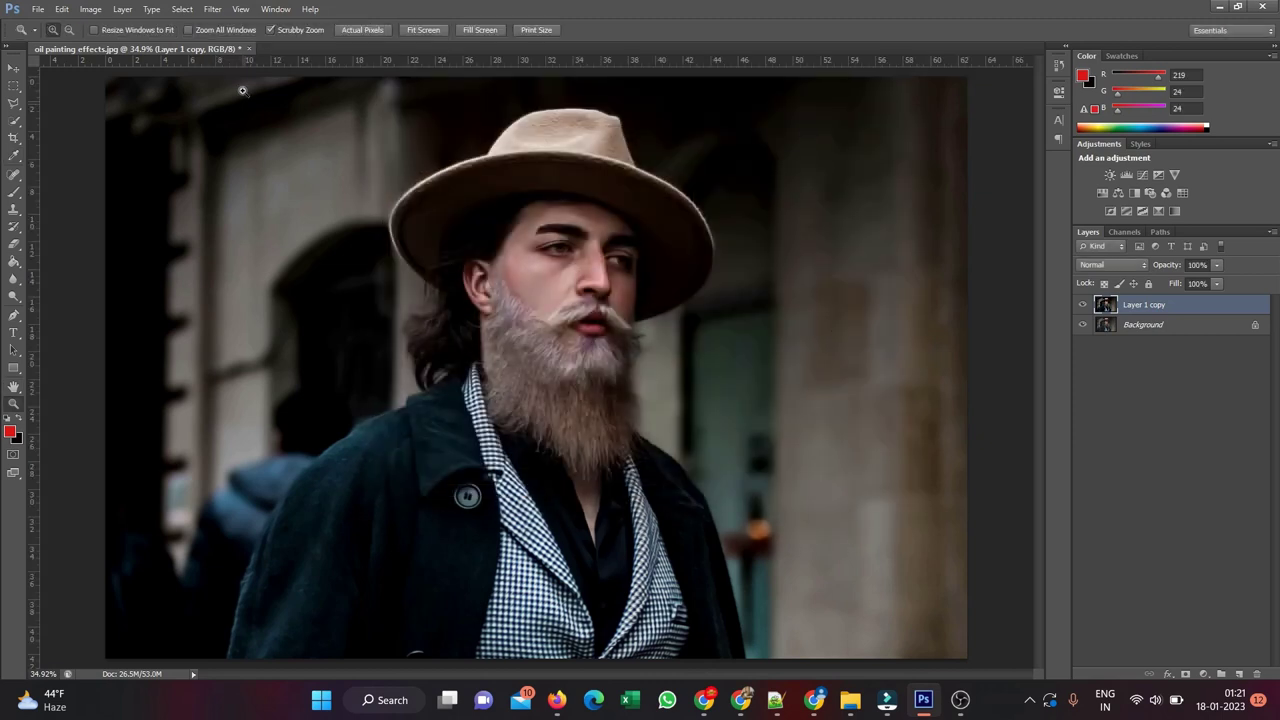
Run Unsharp Mask again with amount about 143%, radius 2.0 and threshold 0
click(214, 11)
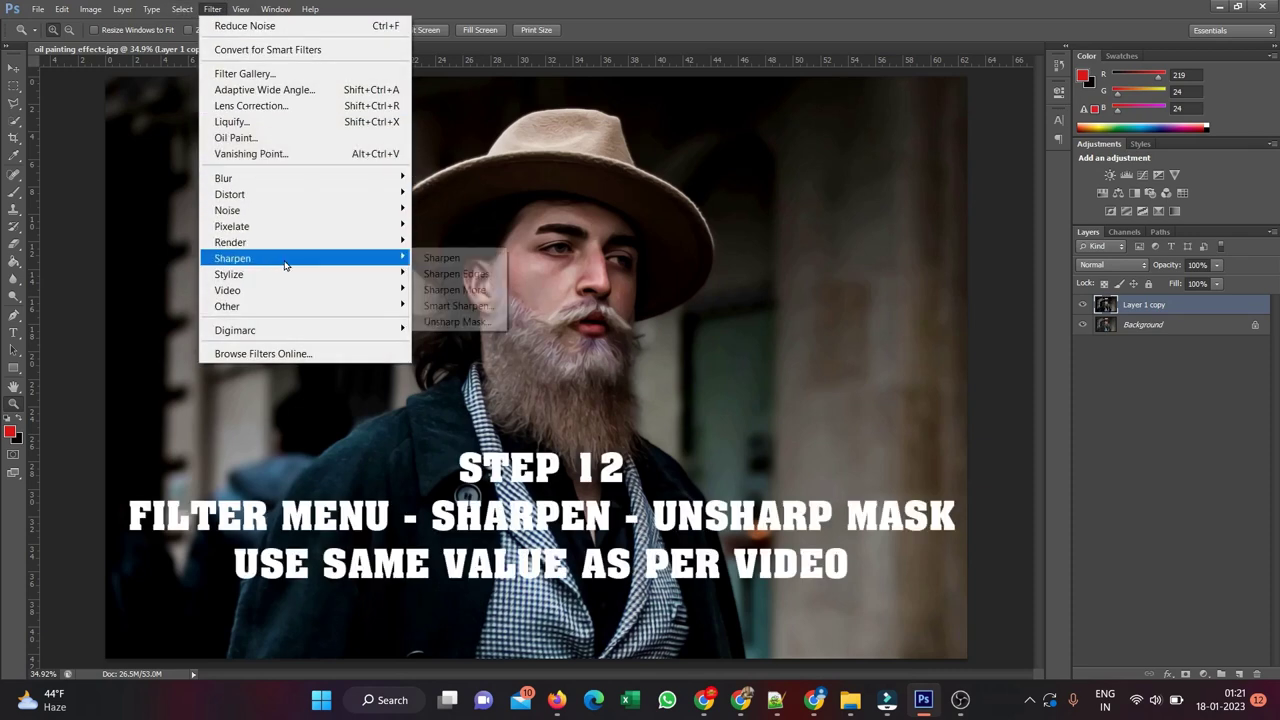
click(456, 322)
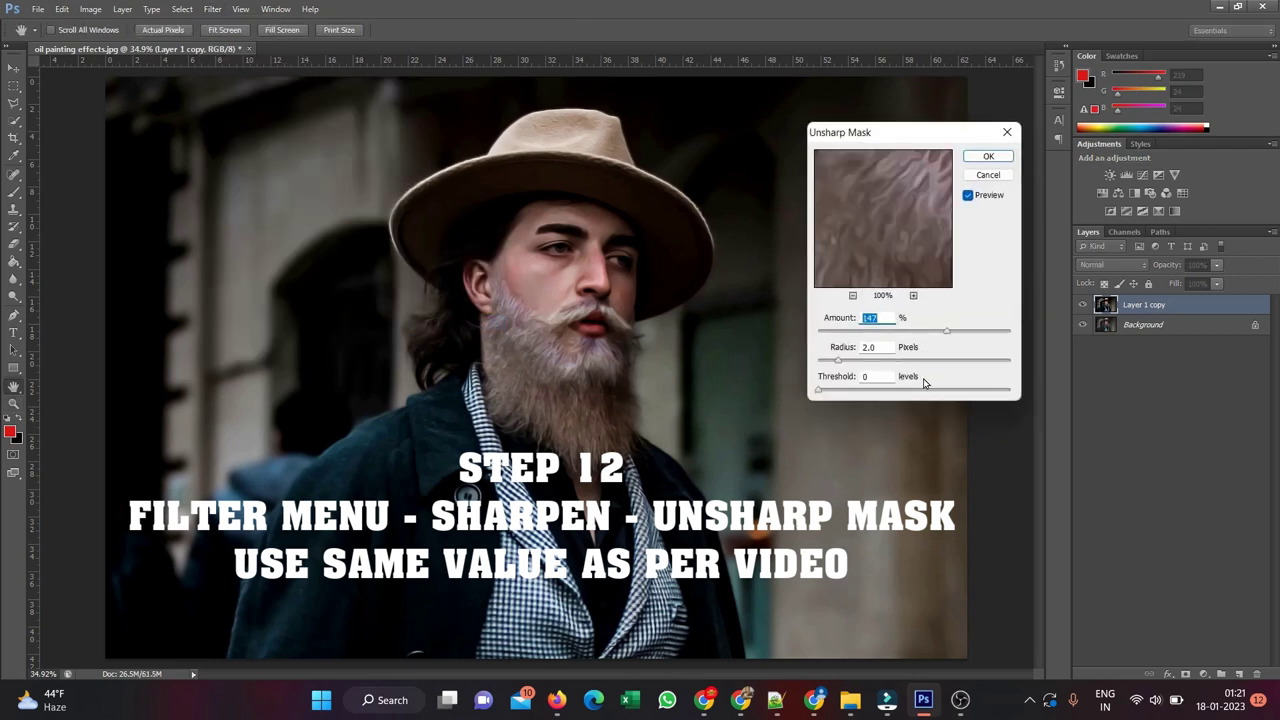
drag(948, 334, 919, 334)
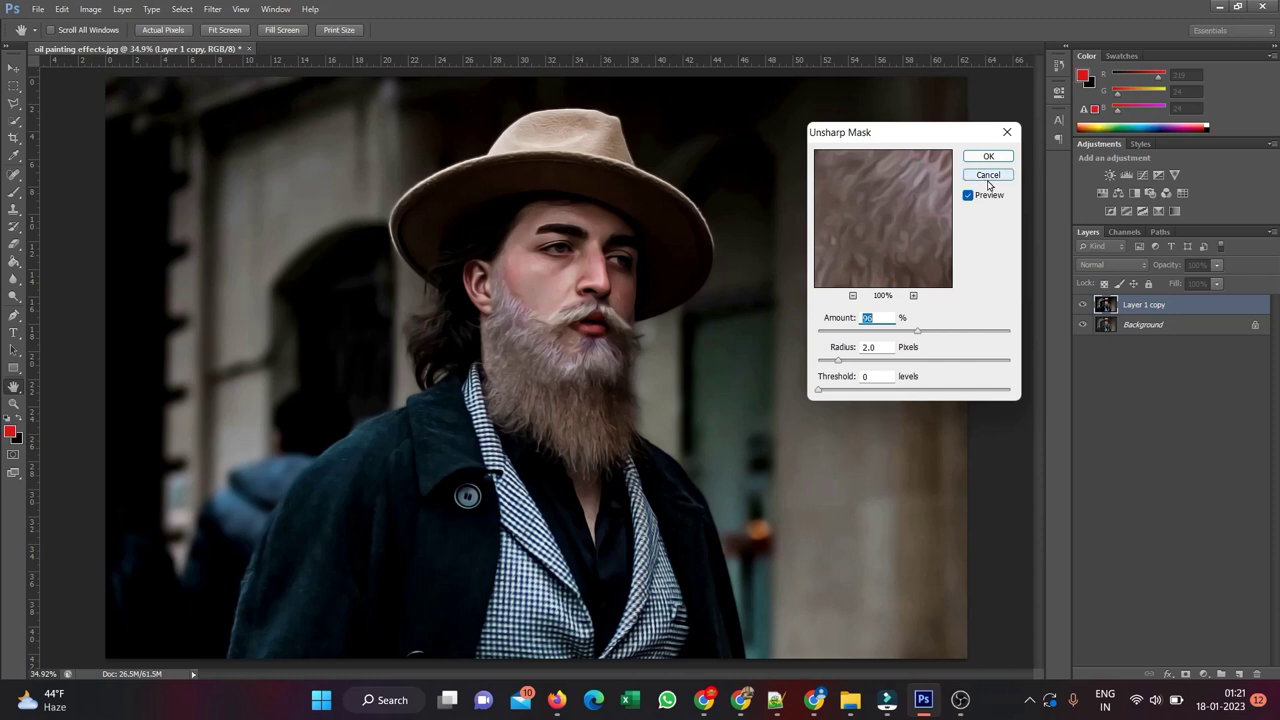
click(988, 157)
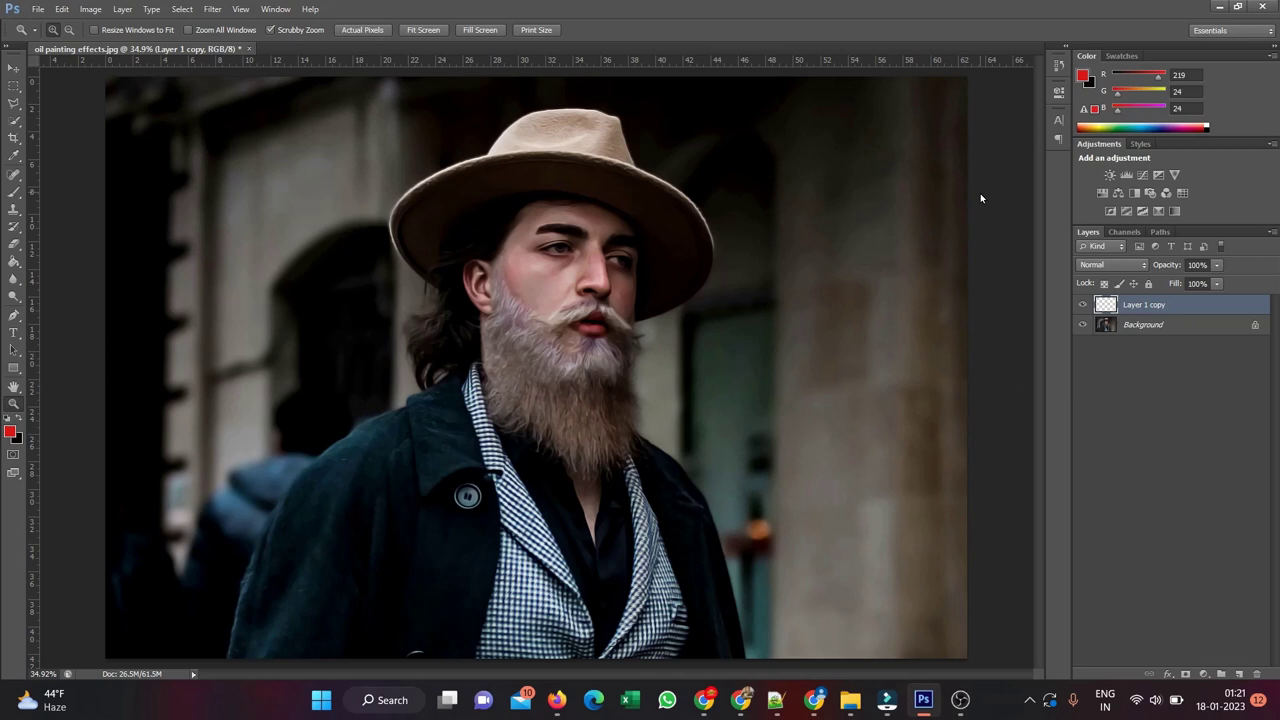
Rename Layer 1 copy to 'oil color' and duplicate it as 'oil color copy'
double_click(1137, 306)
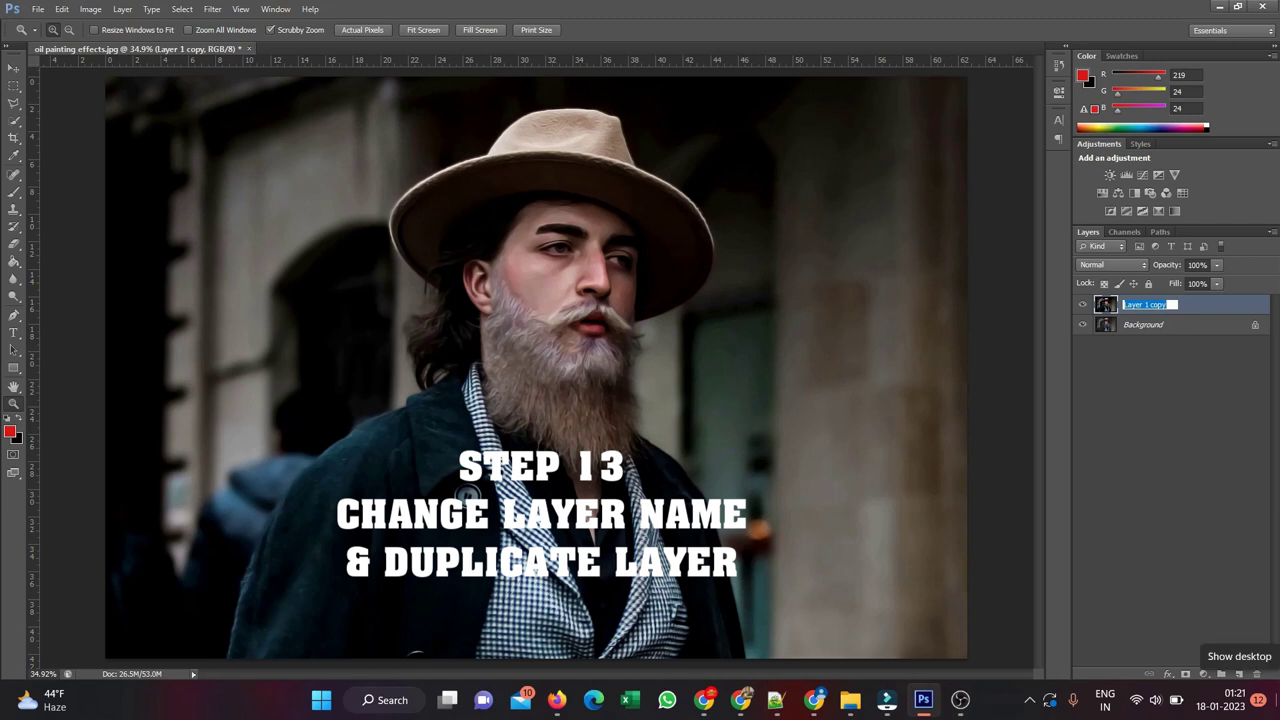
text(oil color)
key(Return)
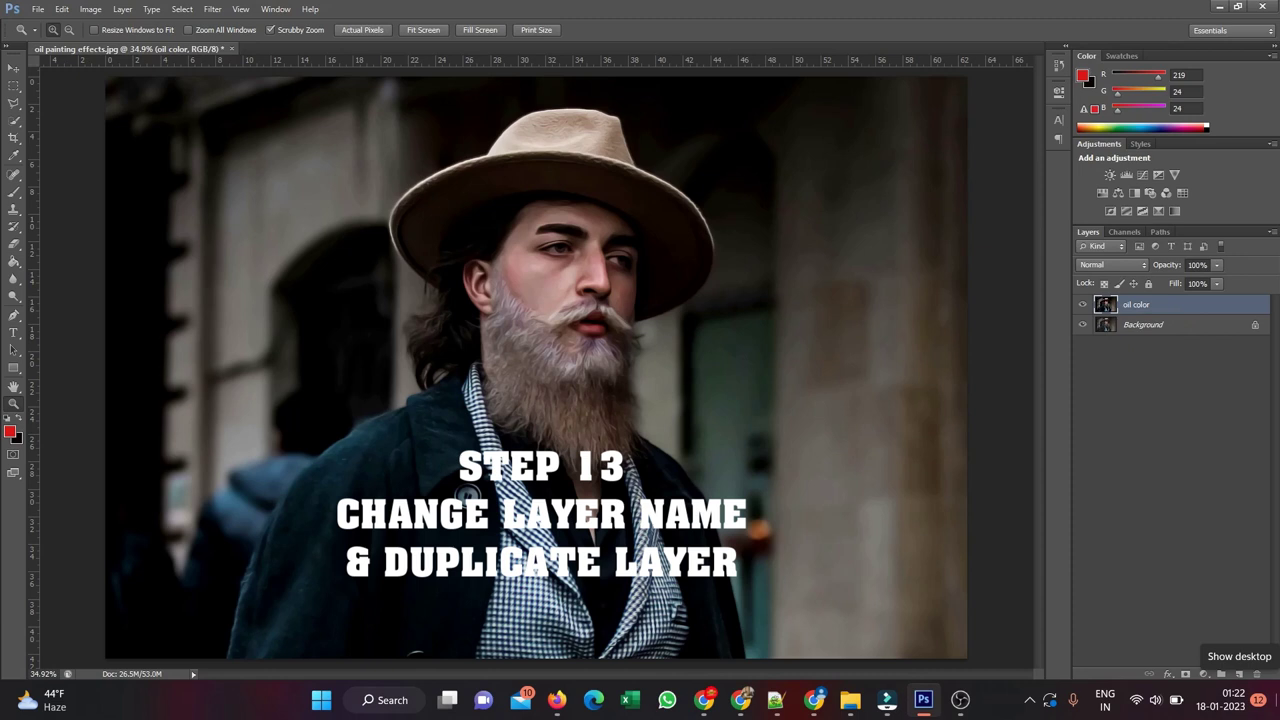
key(ctrl+j)
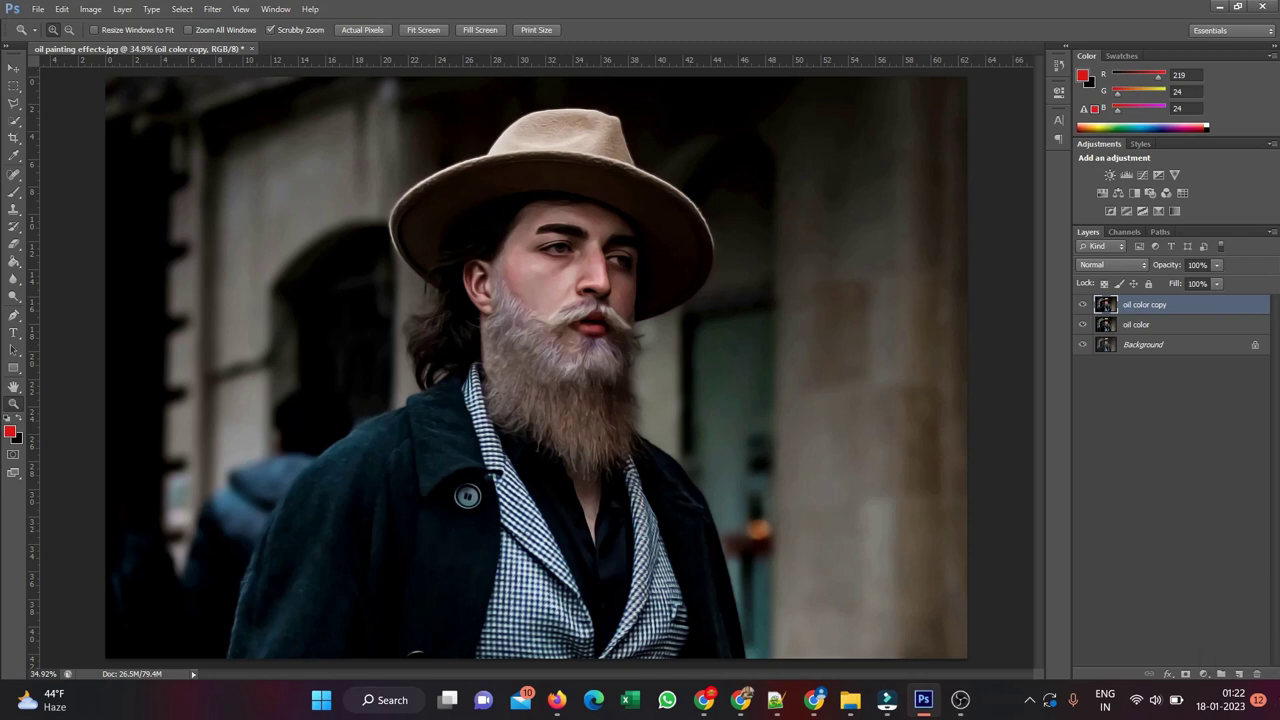
click(212, 9)
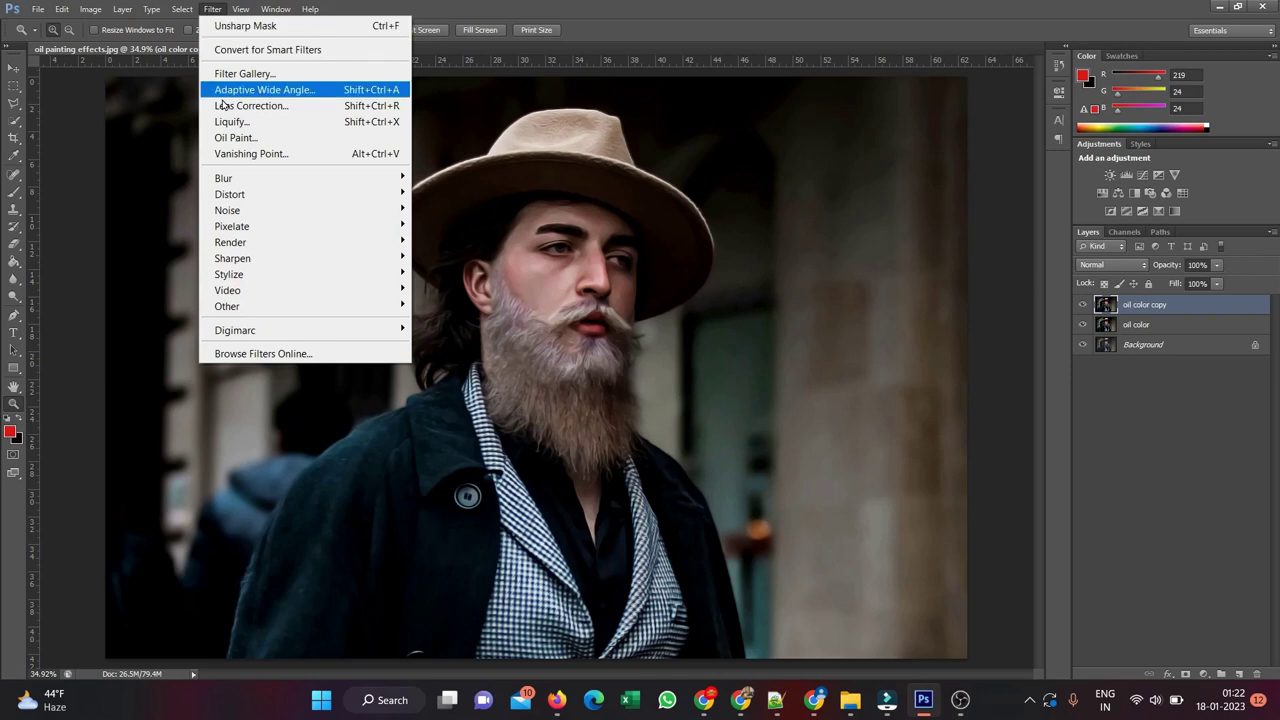
mouse_move(300, 306)
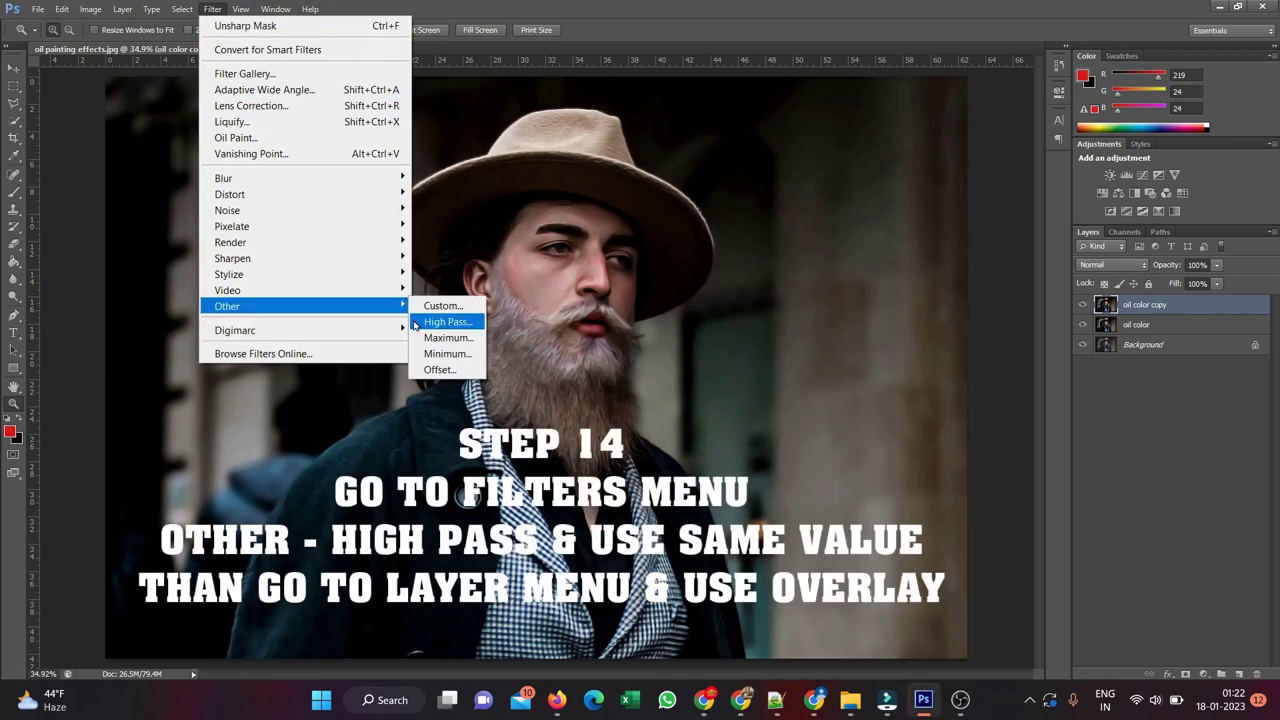
Apply a High Pass filter to the oil color copy and blend it with Overlay
click(425, 322)
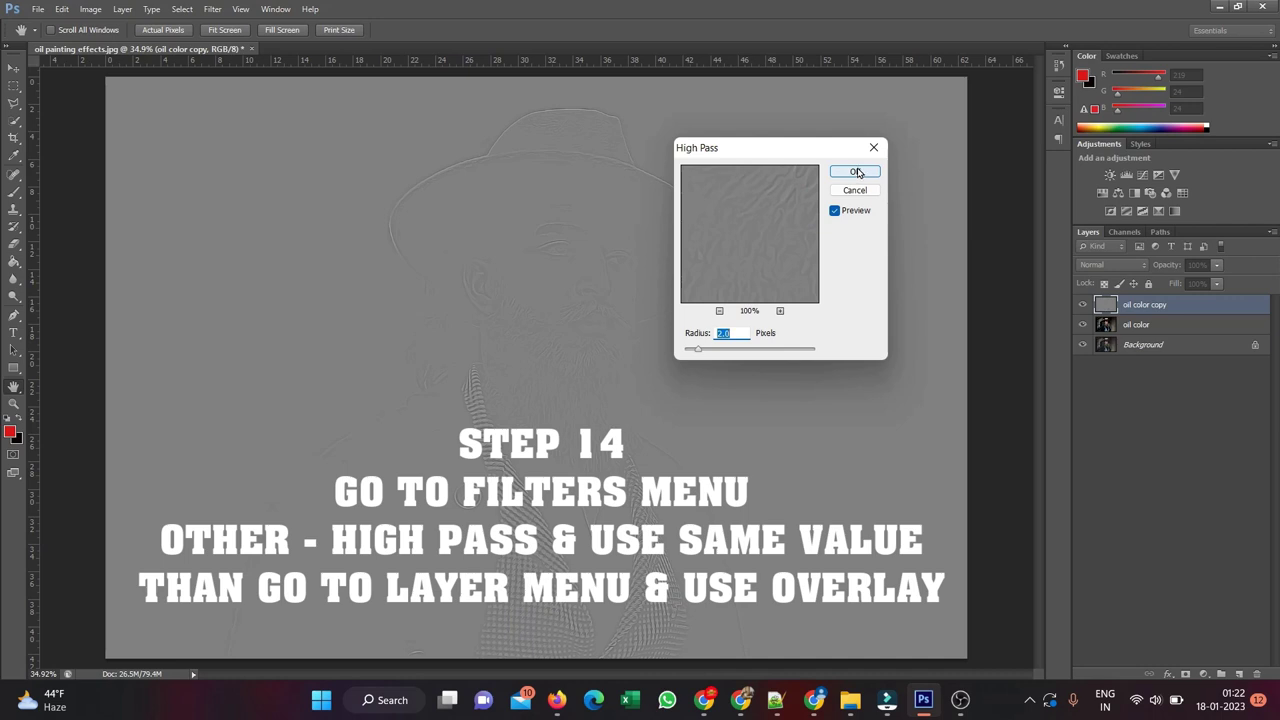
click(857, 172)
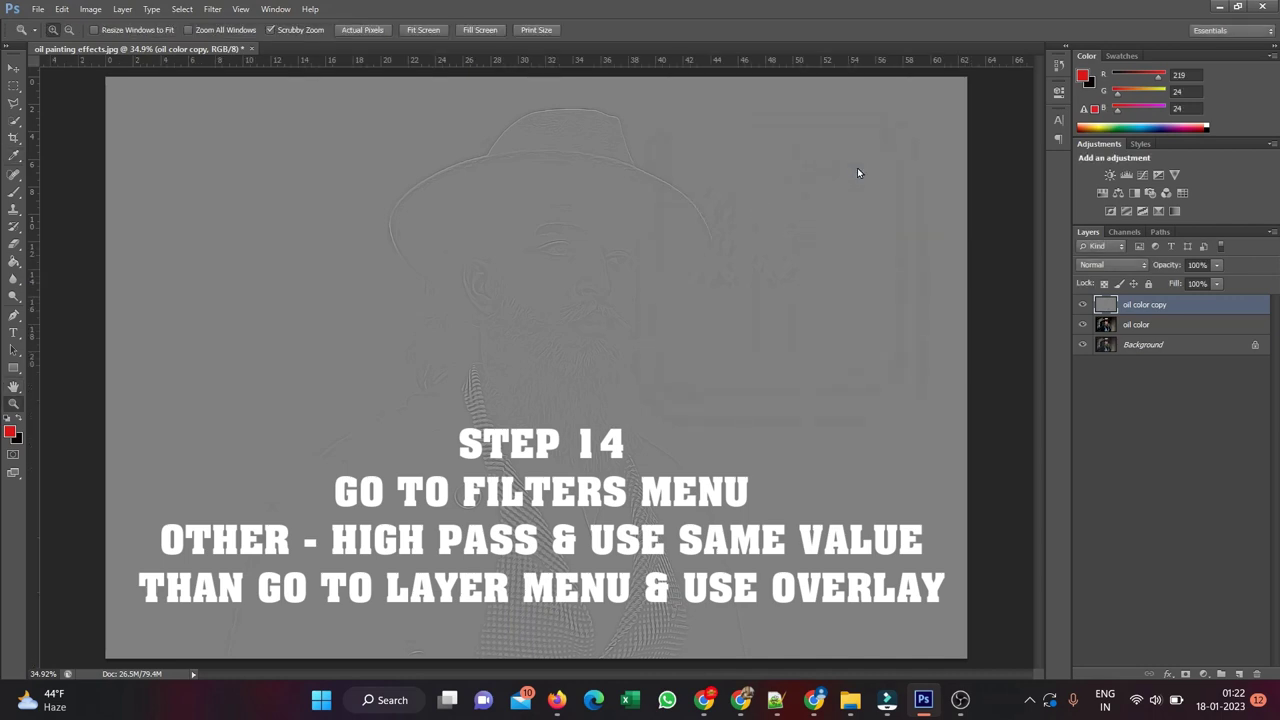
click(1105, 266)
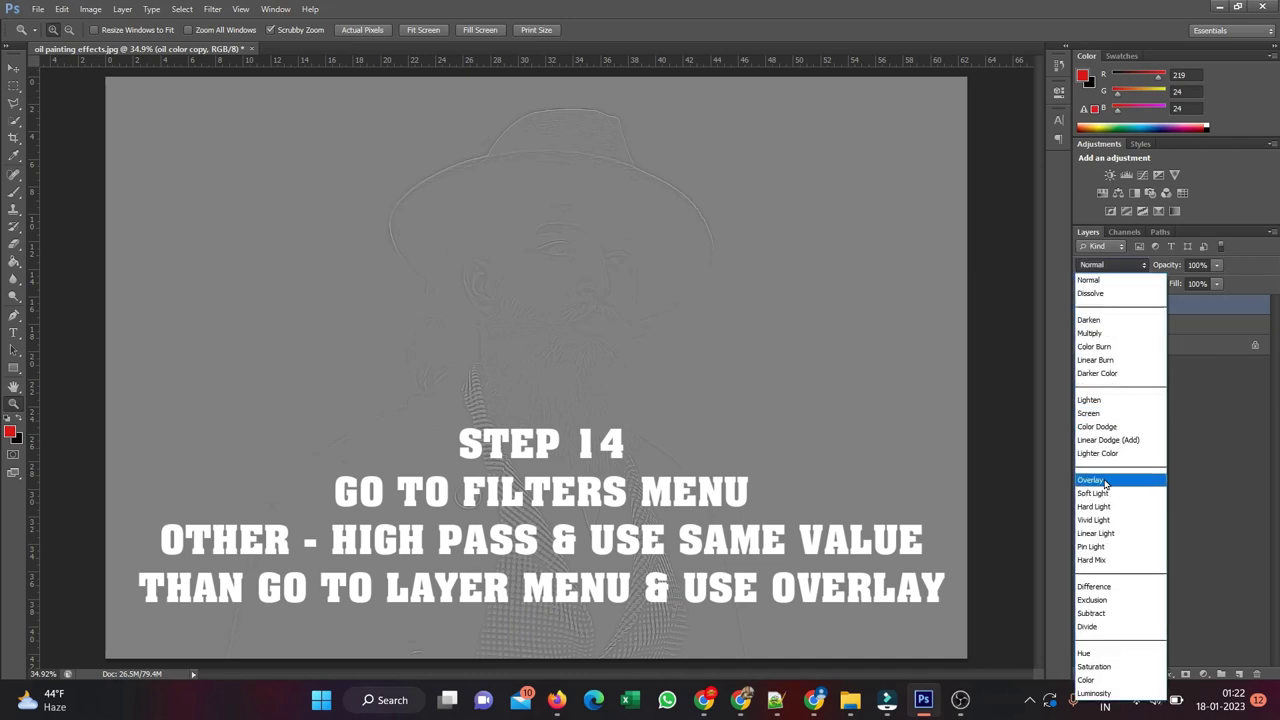
click(1102, 481)
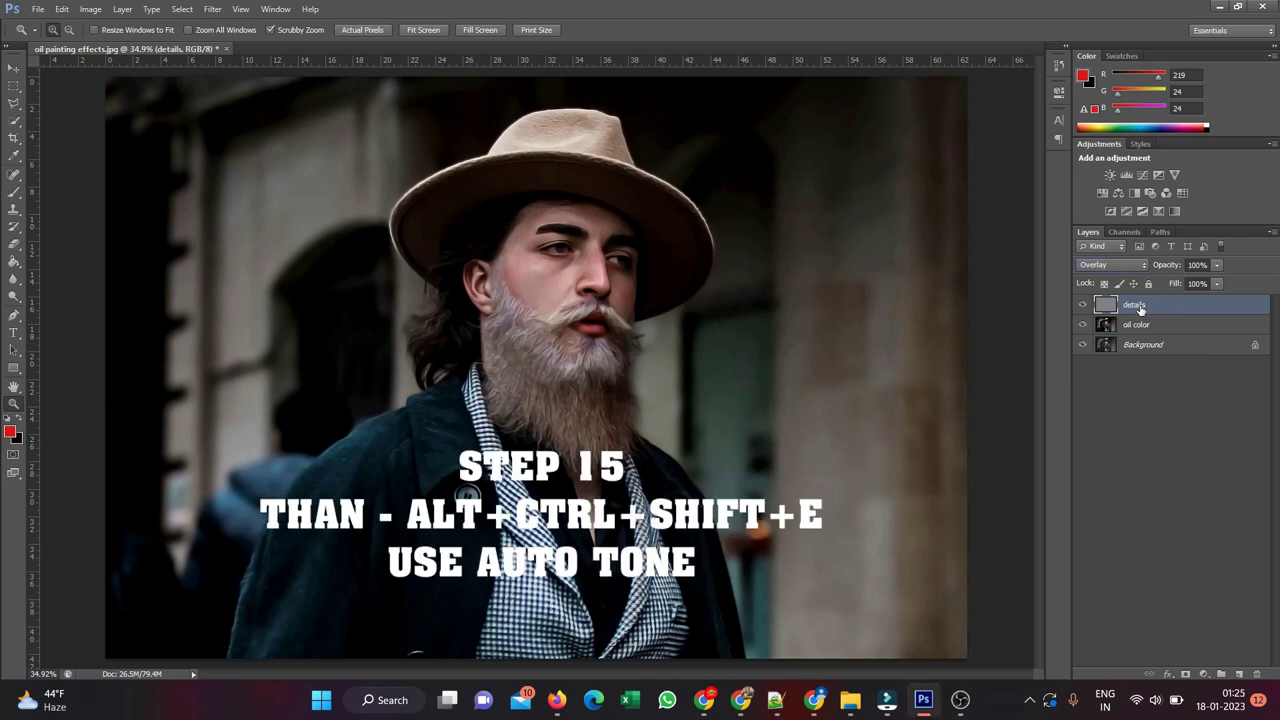
Stamp all visible layers into a new layer named 'tone' and apply Auto Tone
key(ctrl+alt+shift+e)
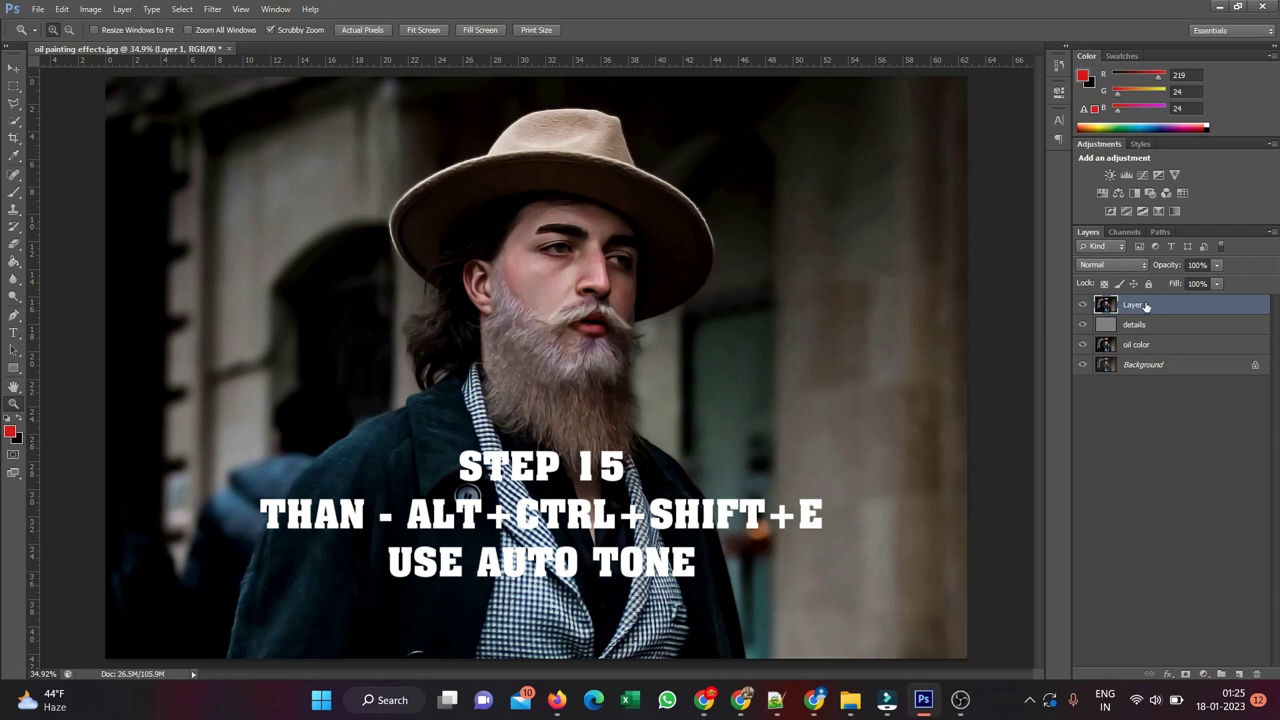
double_click(1138, 305)
text(tone)
key(Return)
click(88, 9)
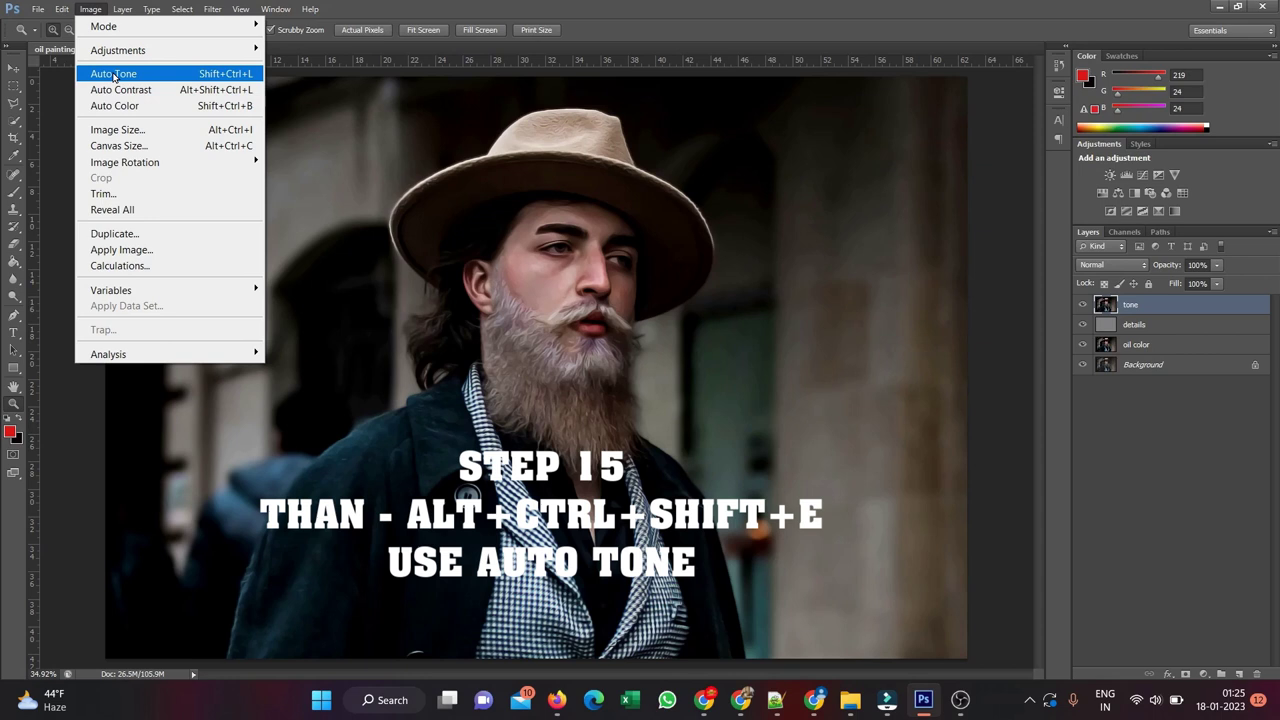
click(113, 76)
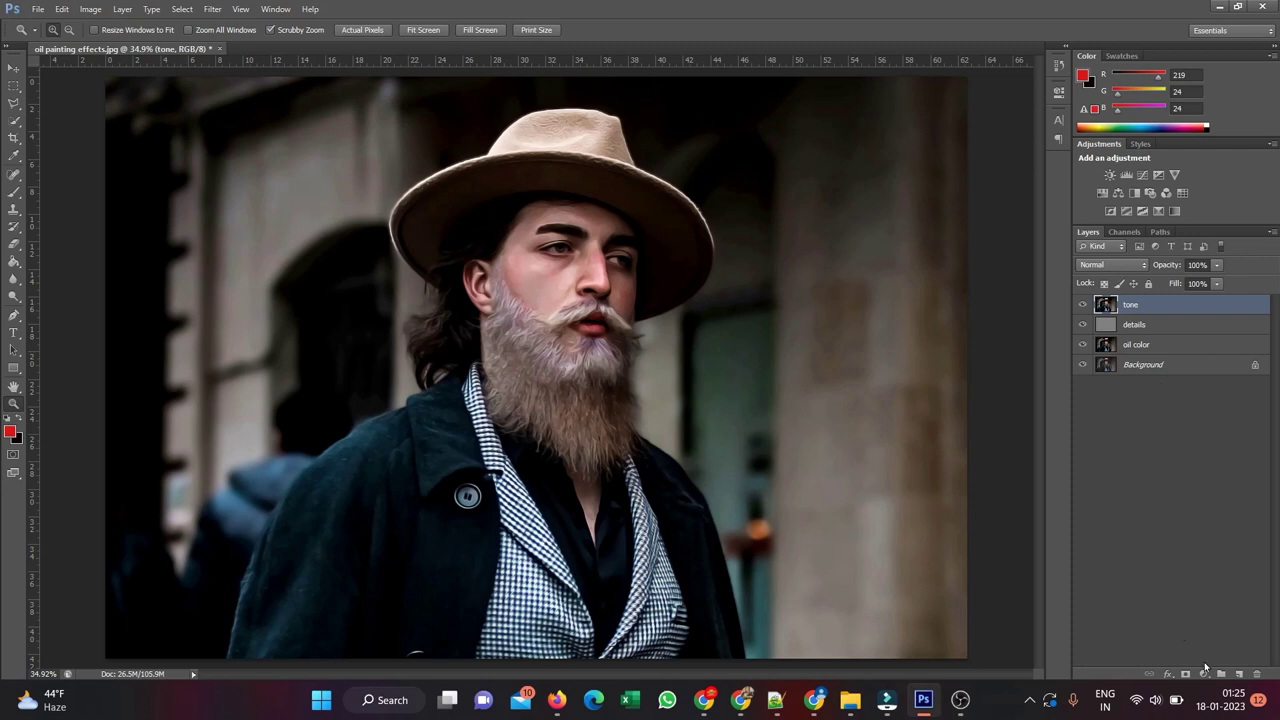
Add a new empty layer above tone and name it 'light'
click(1238, 673)
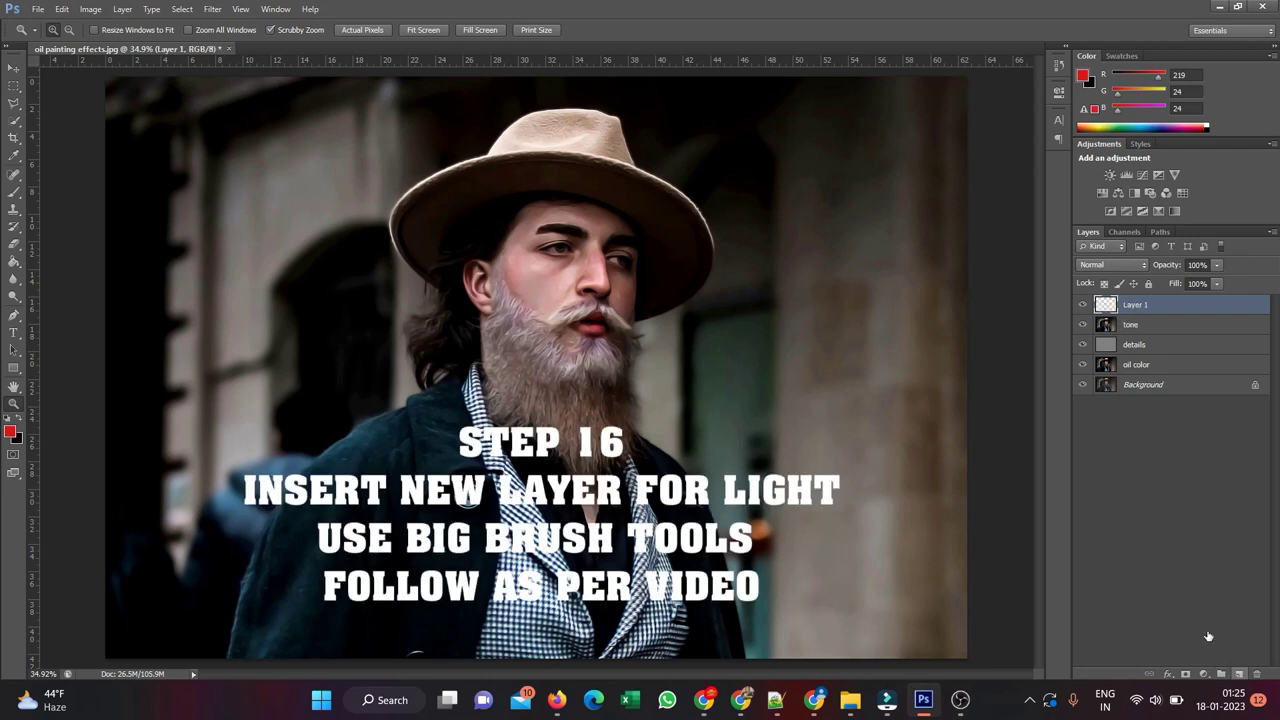
double_click(1137, 308)
text(light)
key(Return)
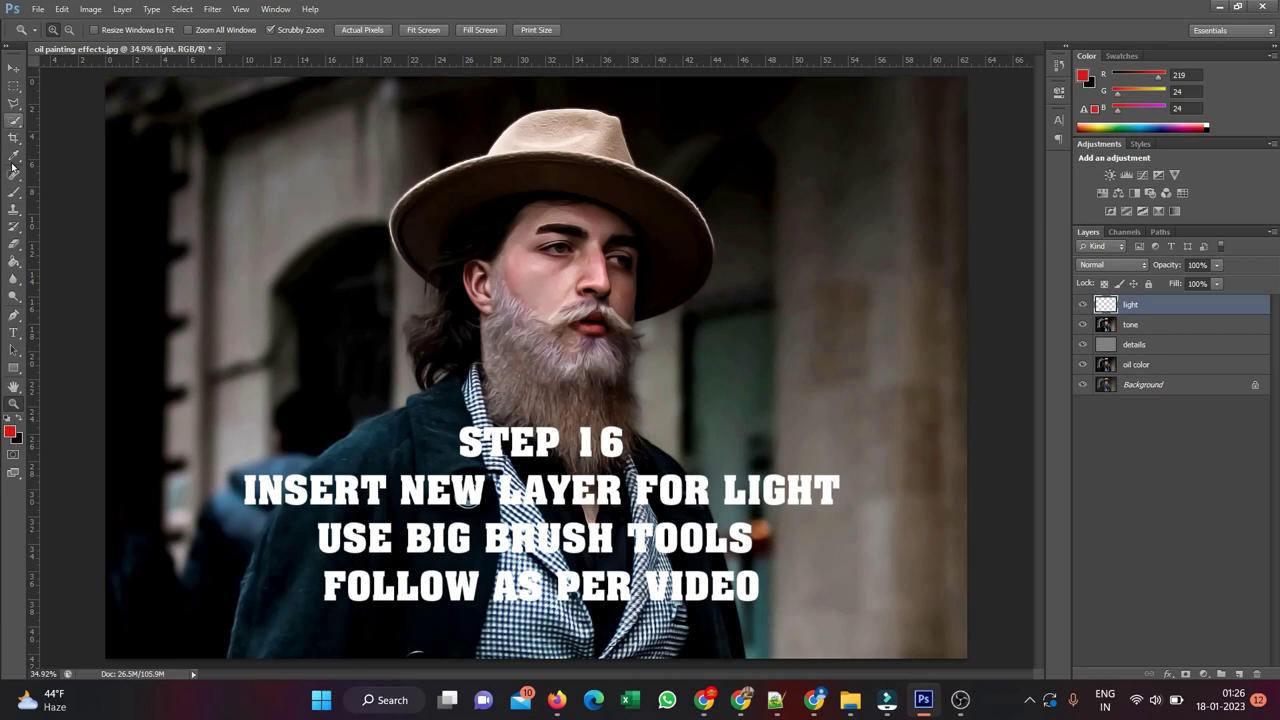
Paint a large soft red brush glow on the portrait's left side
click(15, 194)
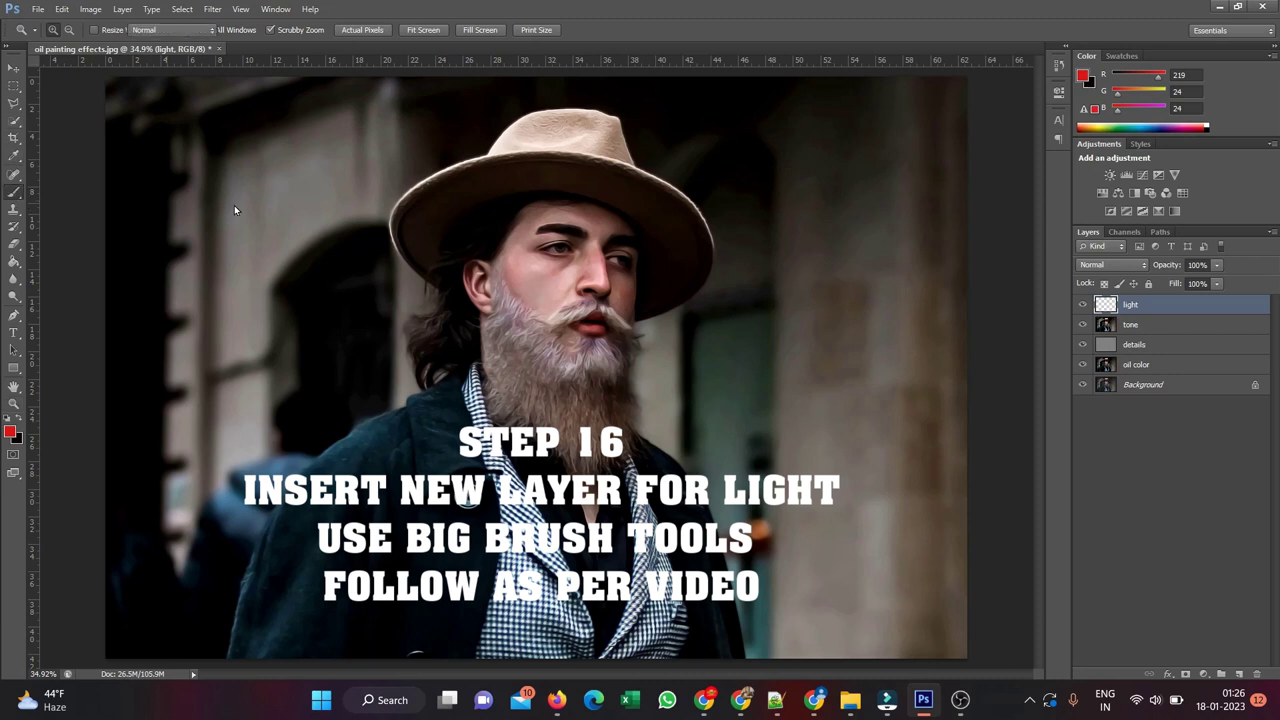
key(])
key(])
key(])
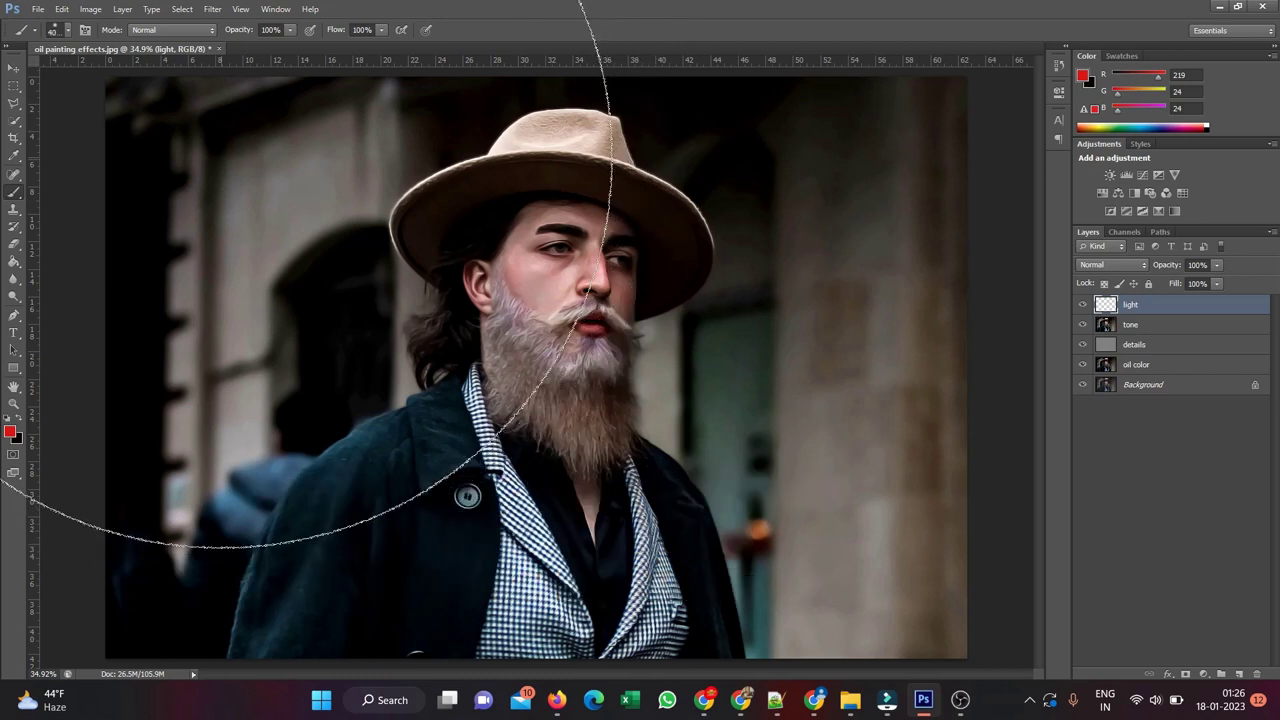
key(bracketleft)
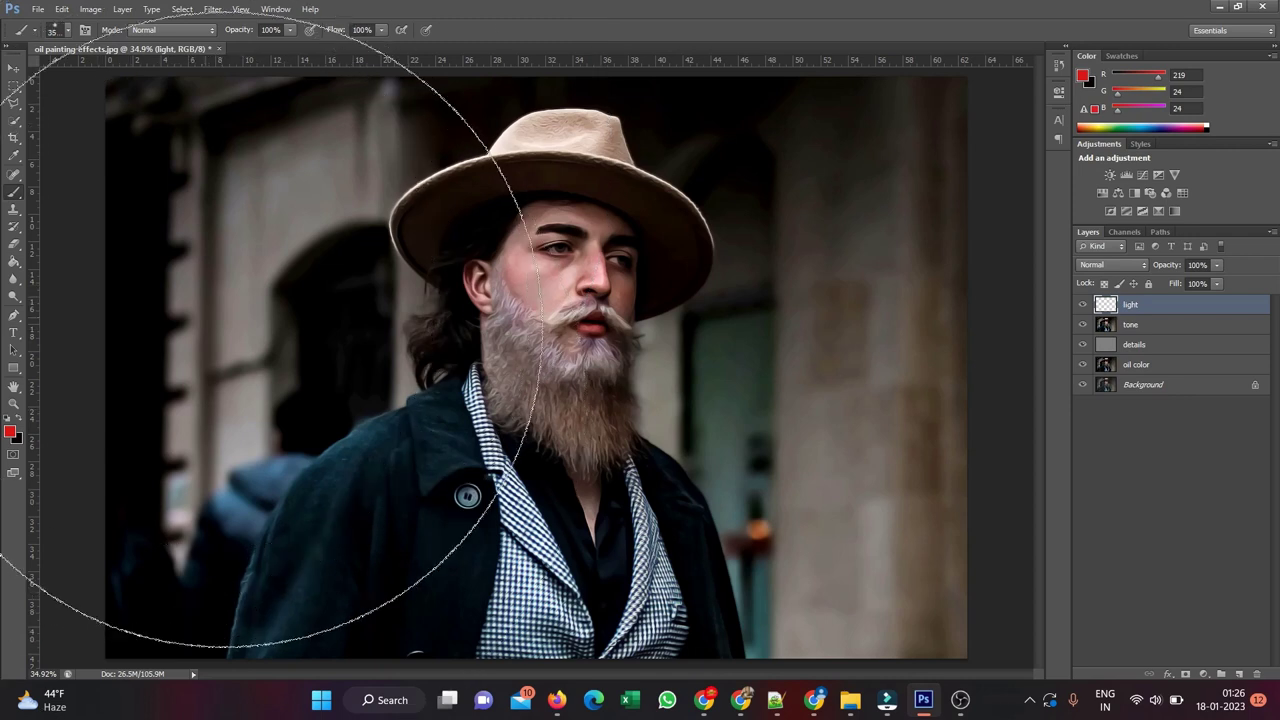
key(bracketleft)
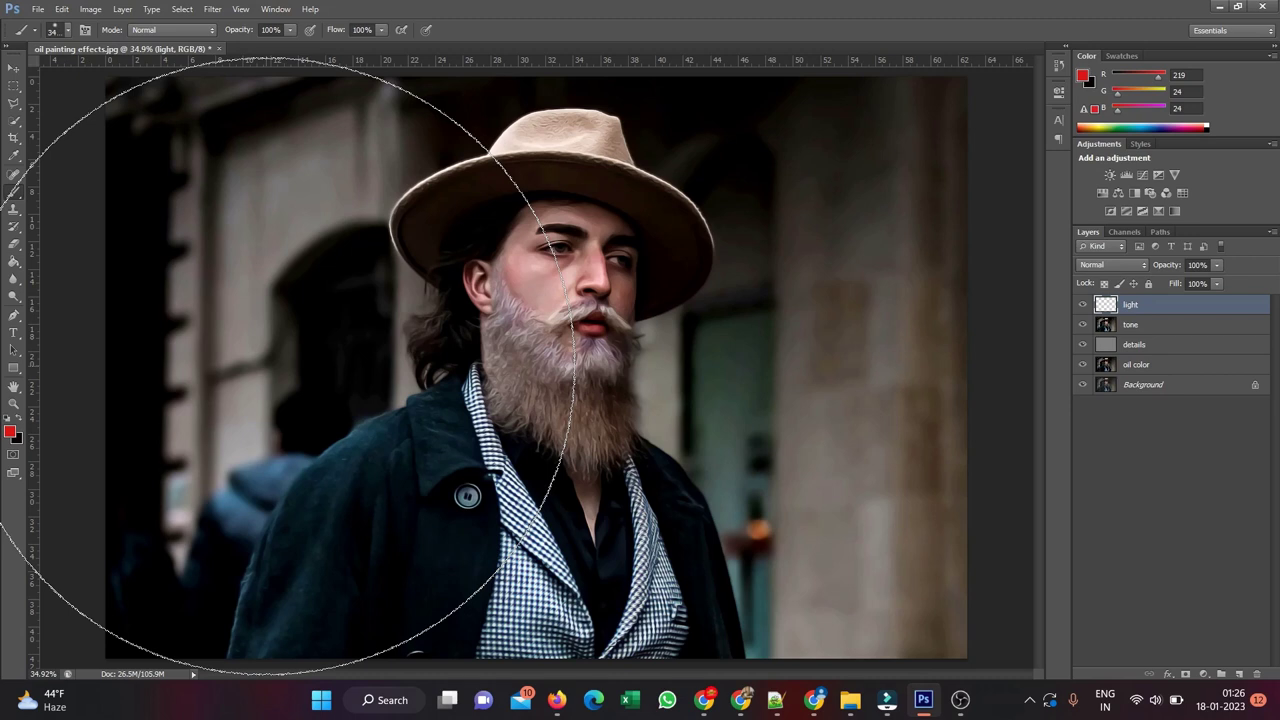
click(268, 366)
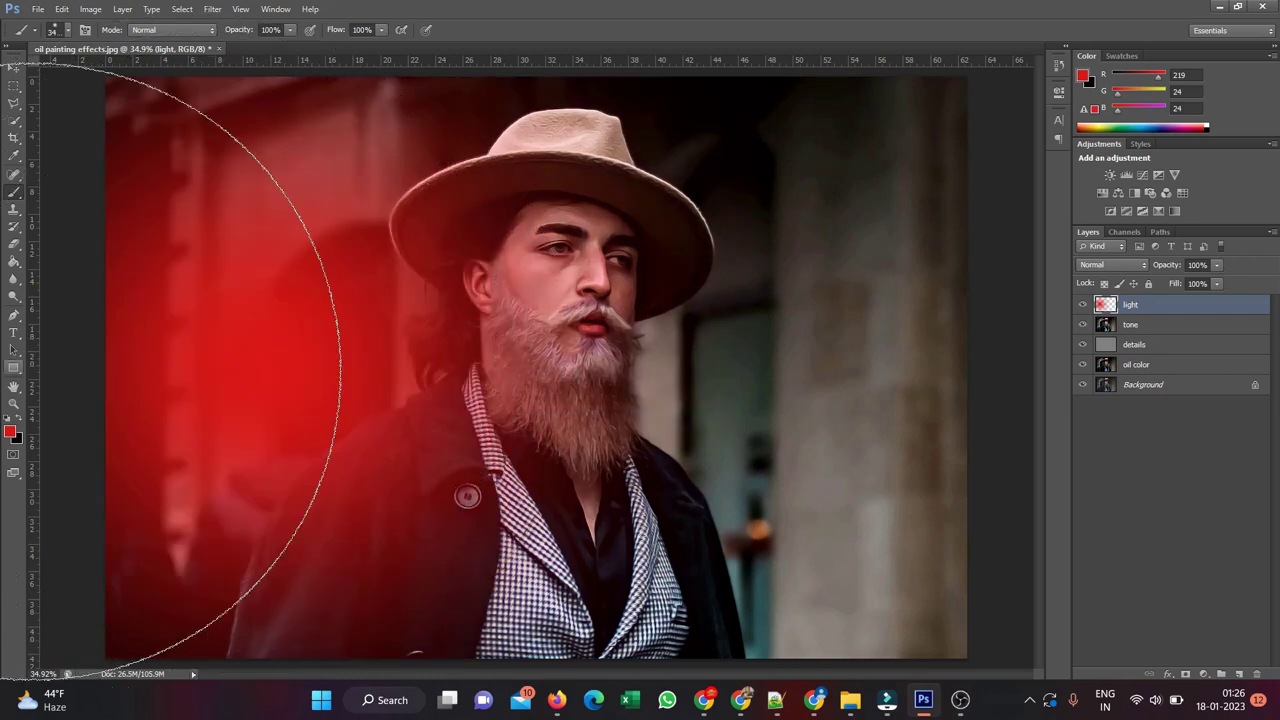
Set the foreground colour to magenta d12bbf and paint a glow on the right side
click(10, 432)
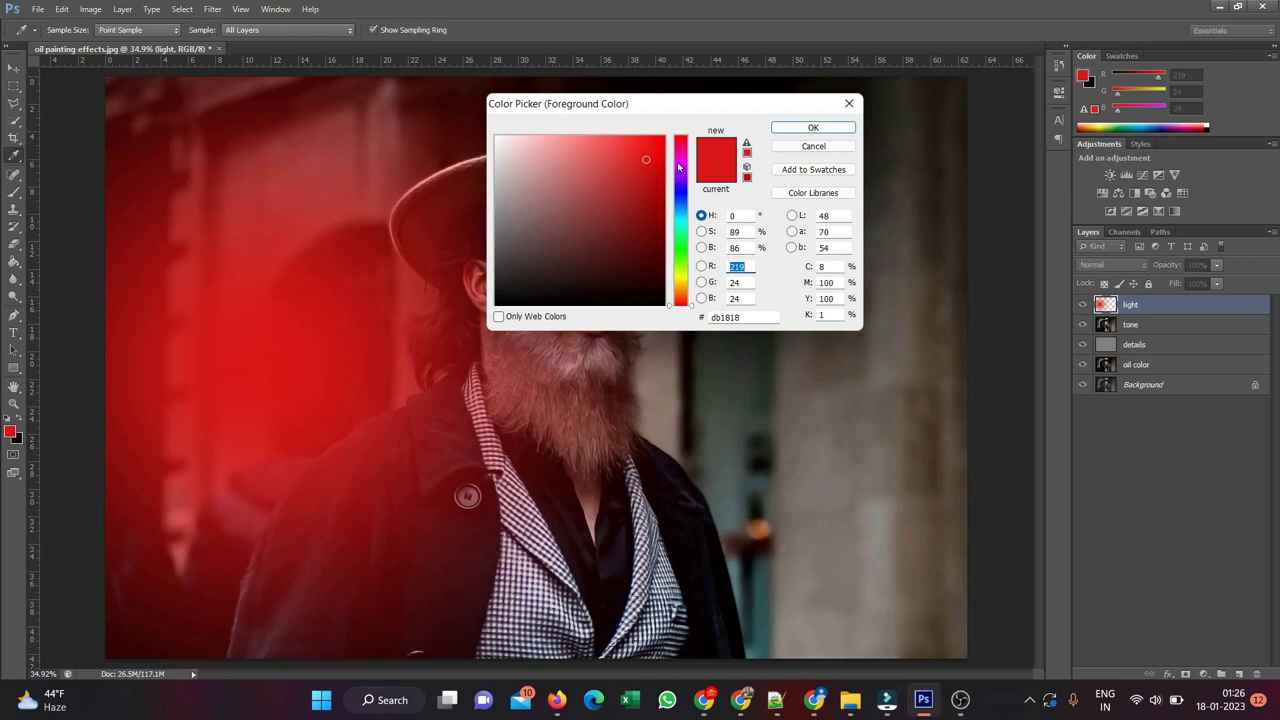
click(677, 161)
click(661, 174)
drag(661, 174, 629, 166)
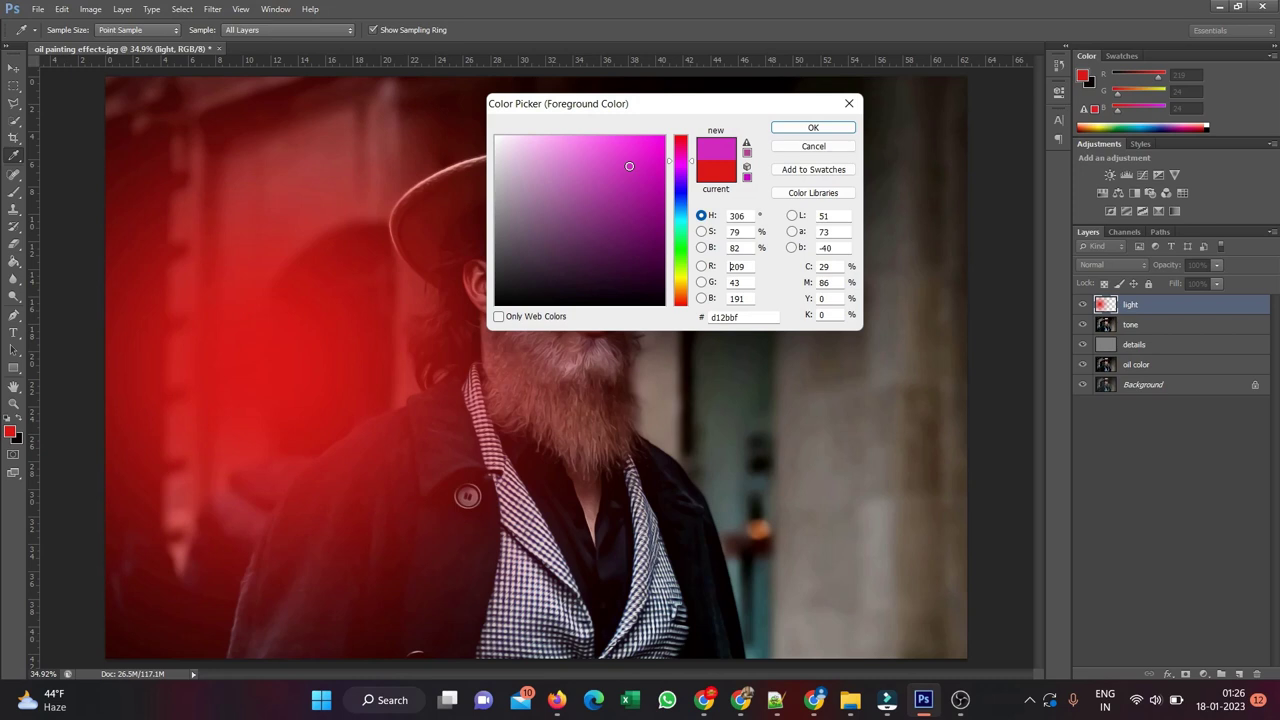
click(815, 128)
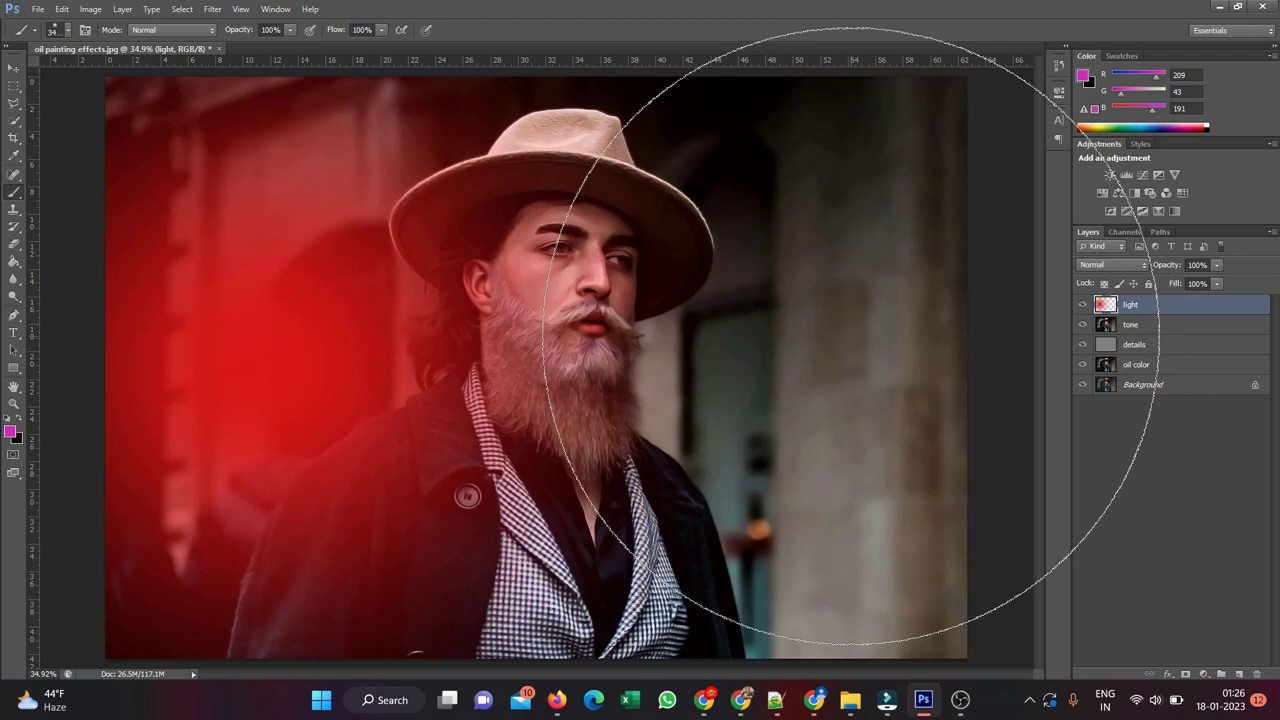
click(851, 336)
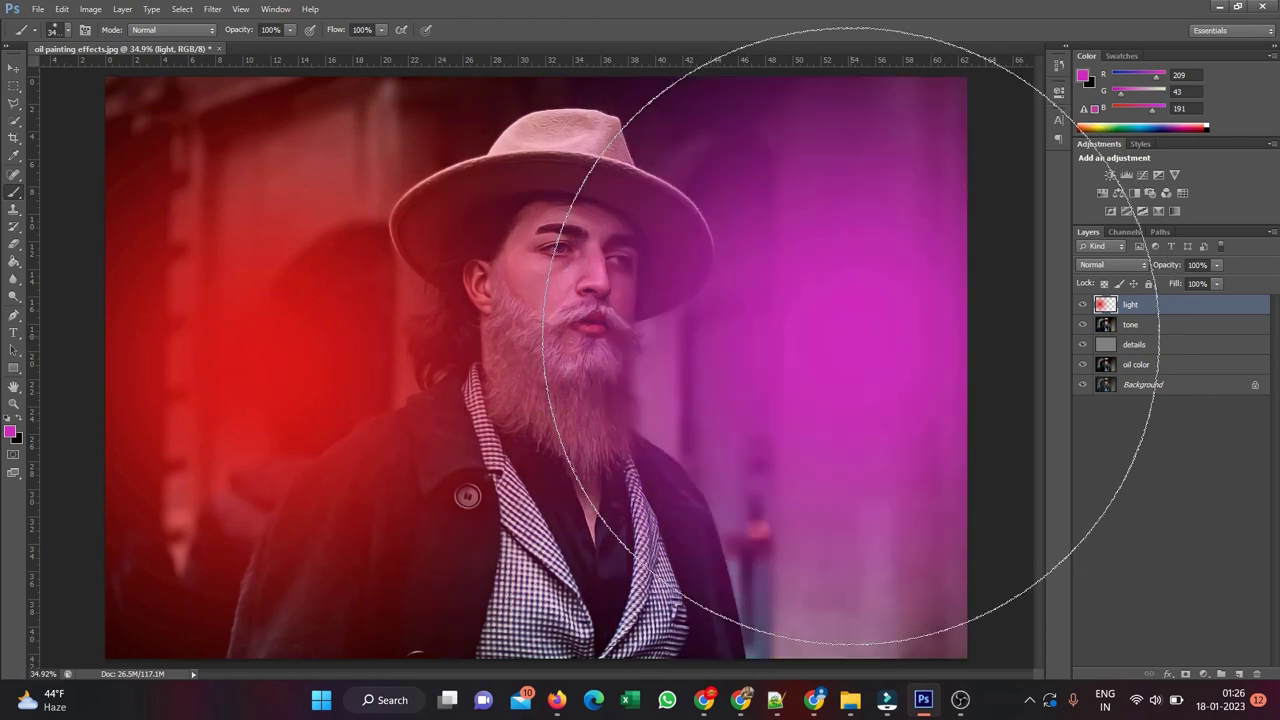
Set the light layer's blend mode to Soft Light
click(1112, 266)
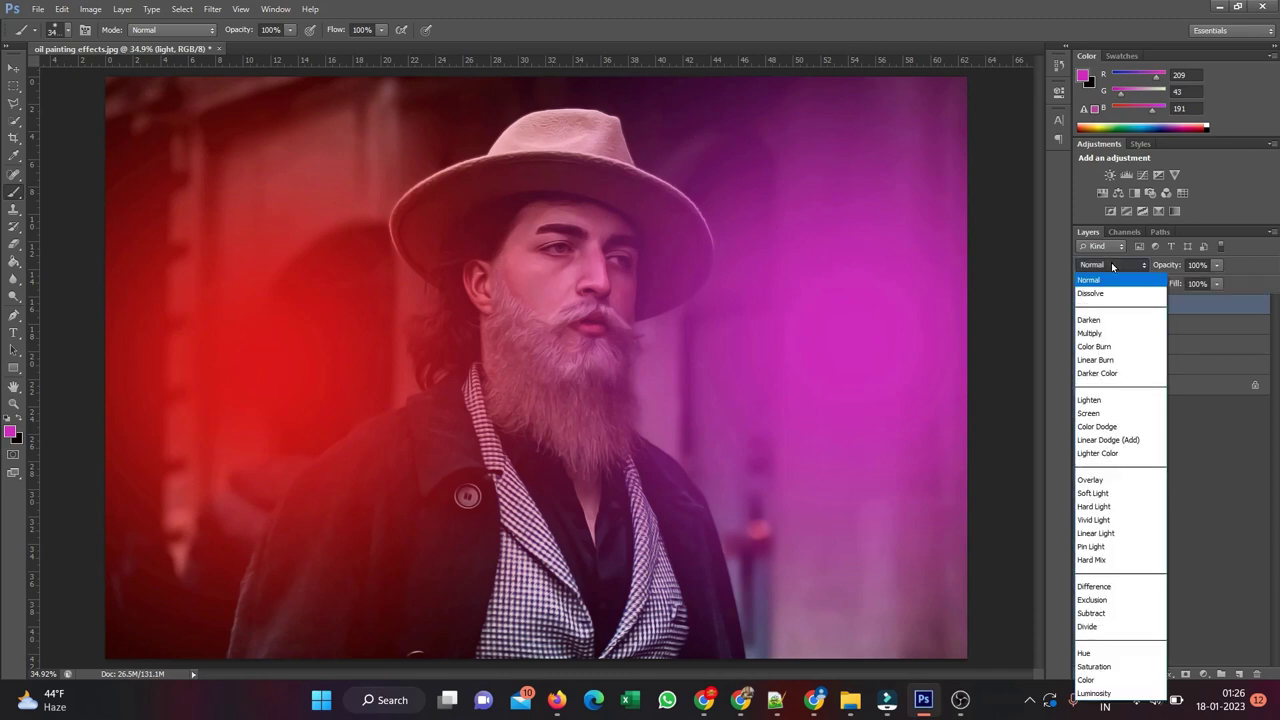
click(1126, 494)
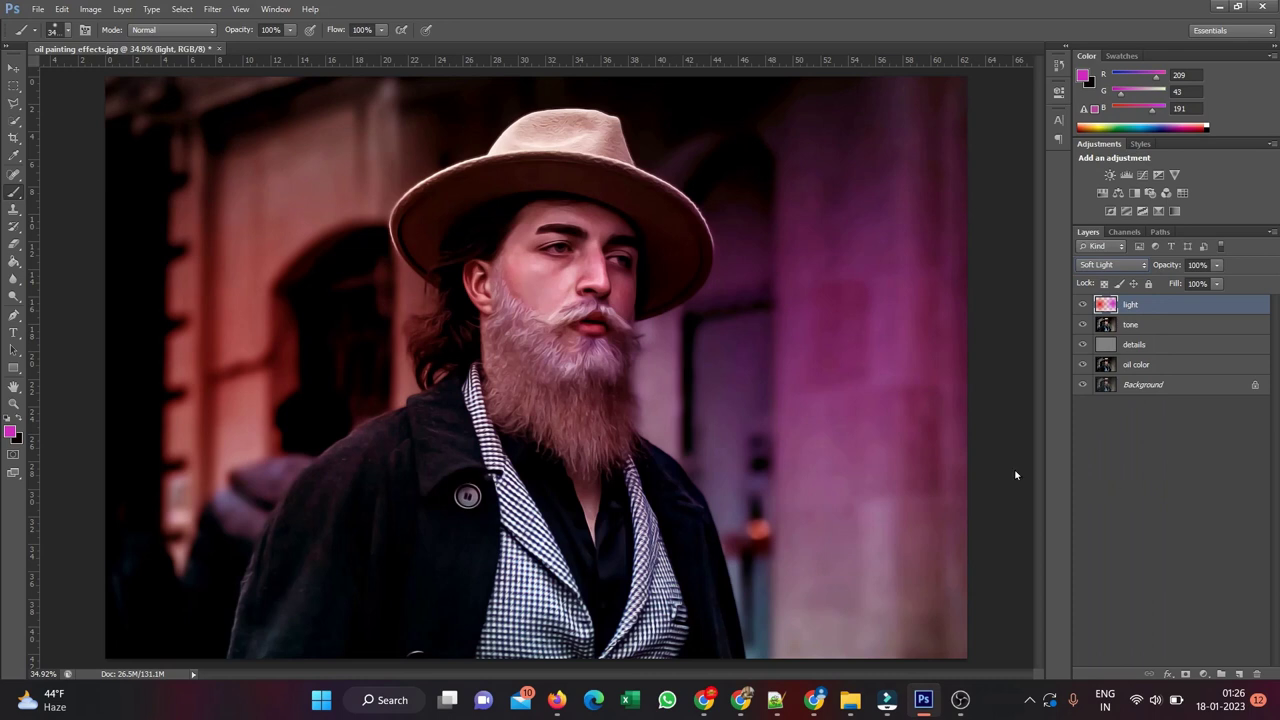
click(14, 404)
Zoom in twice on the man's eye to 66.7% to inspect the painted texture
click(548, 243)
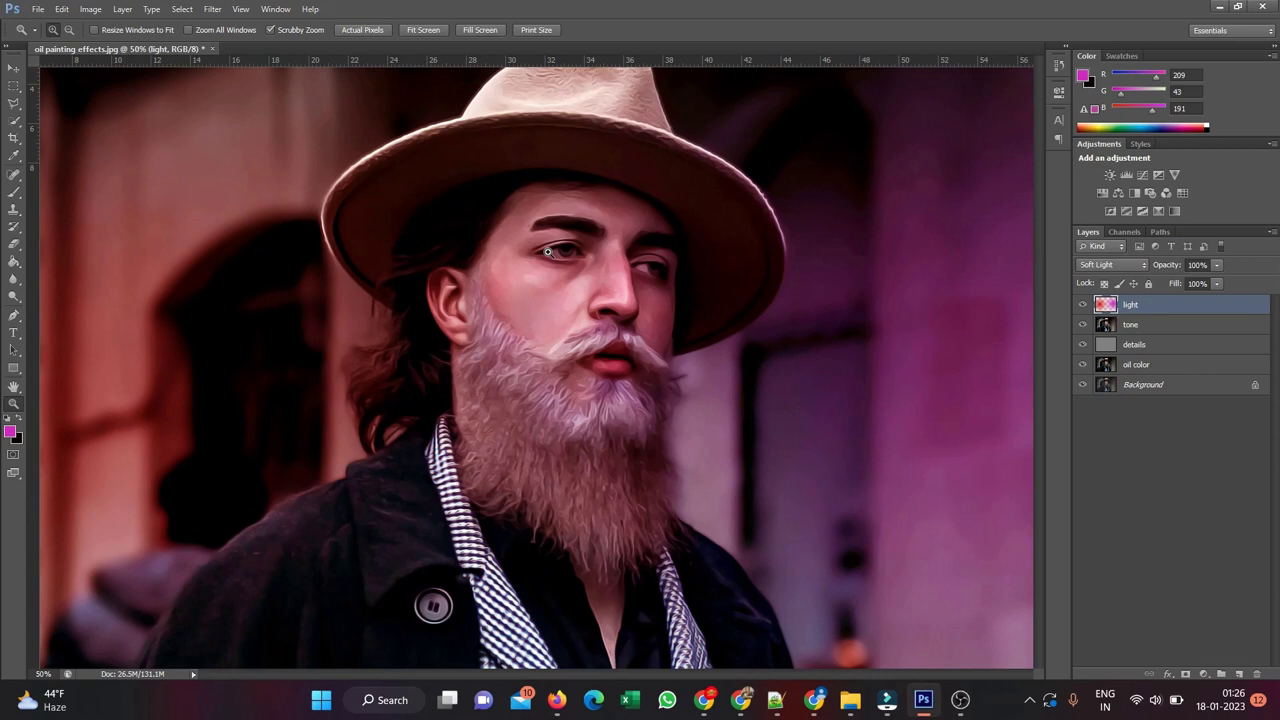
click(546, 245)
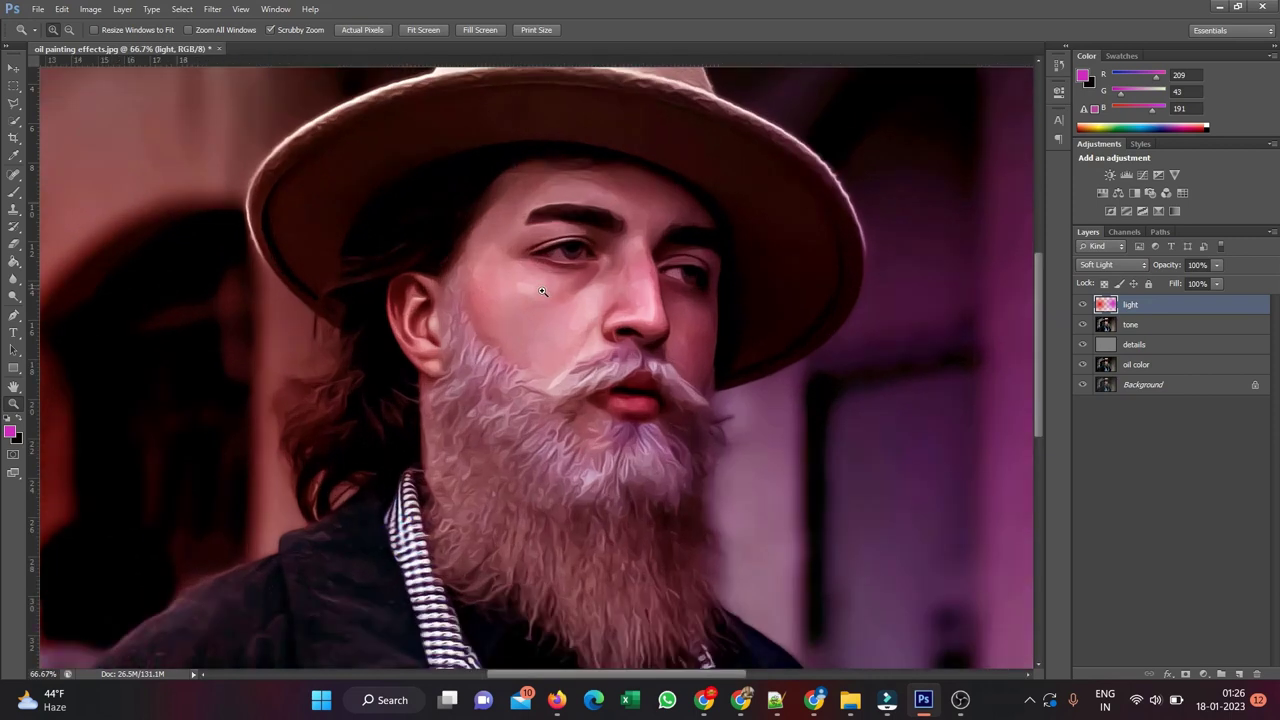